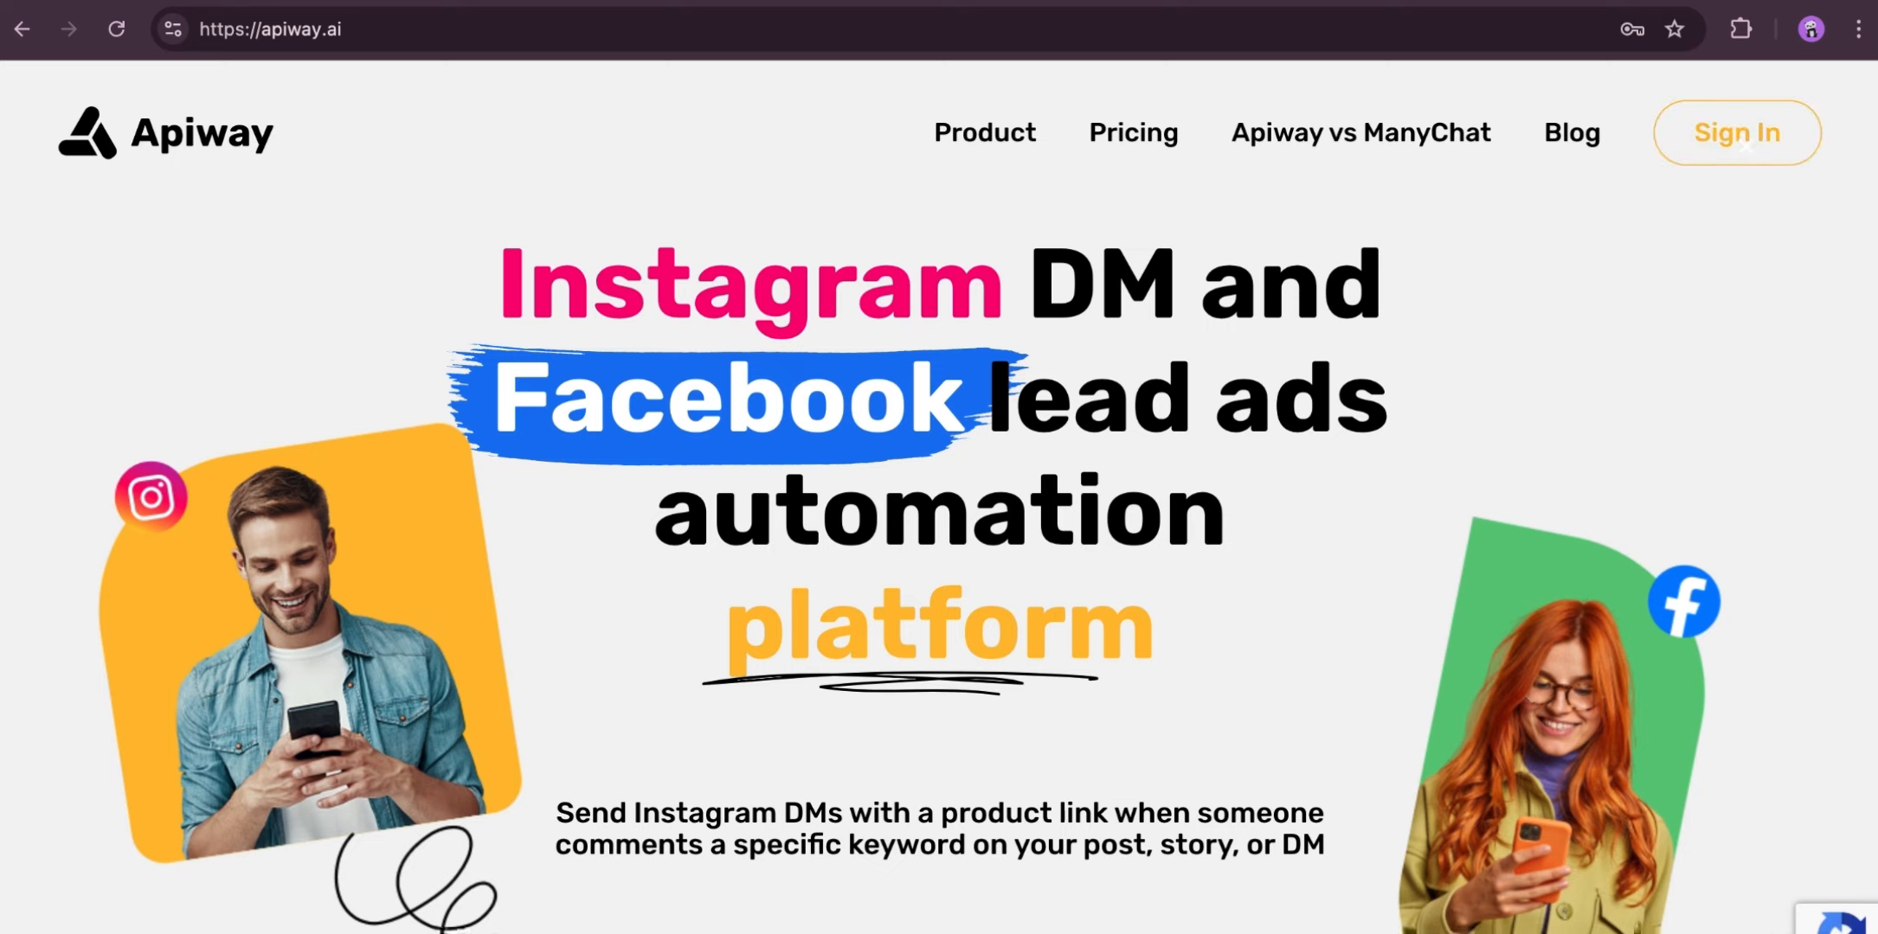
- Sign in to Apiway with the saved email and password and open the My apps page
{"action": "left_click", "coordinate": [1745, 145]}
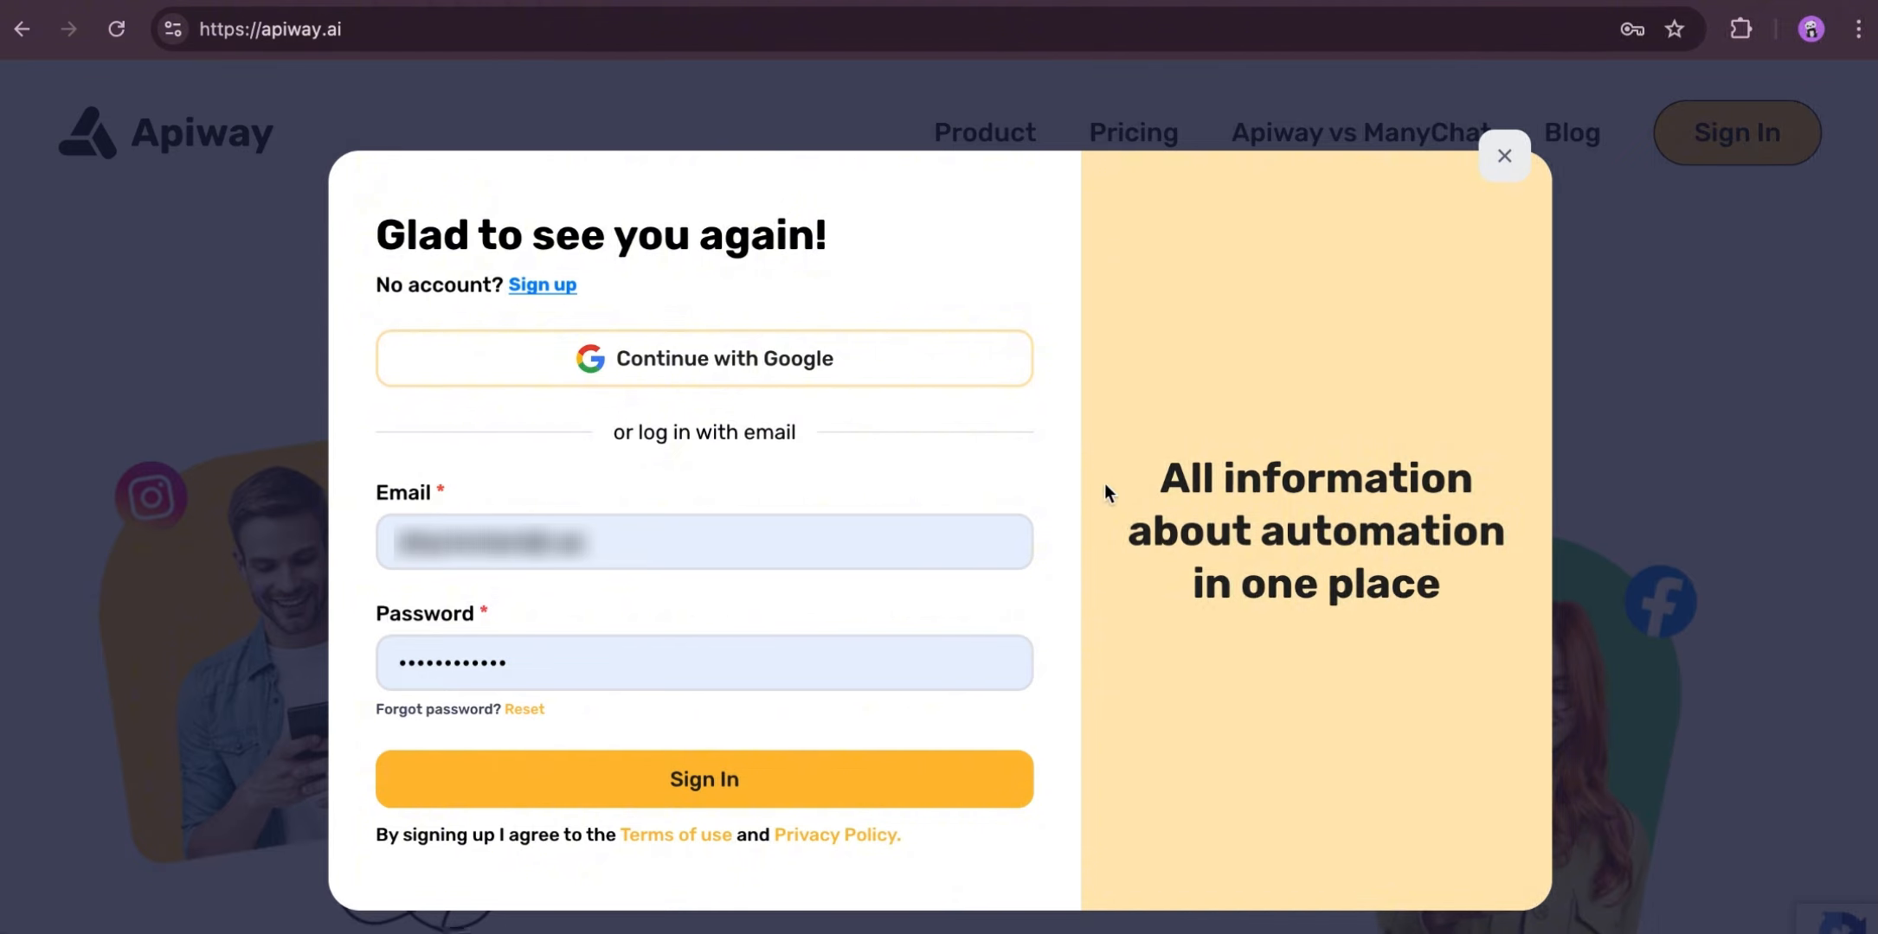
{"action": "left_click", "coordinate": [713, 781]}
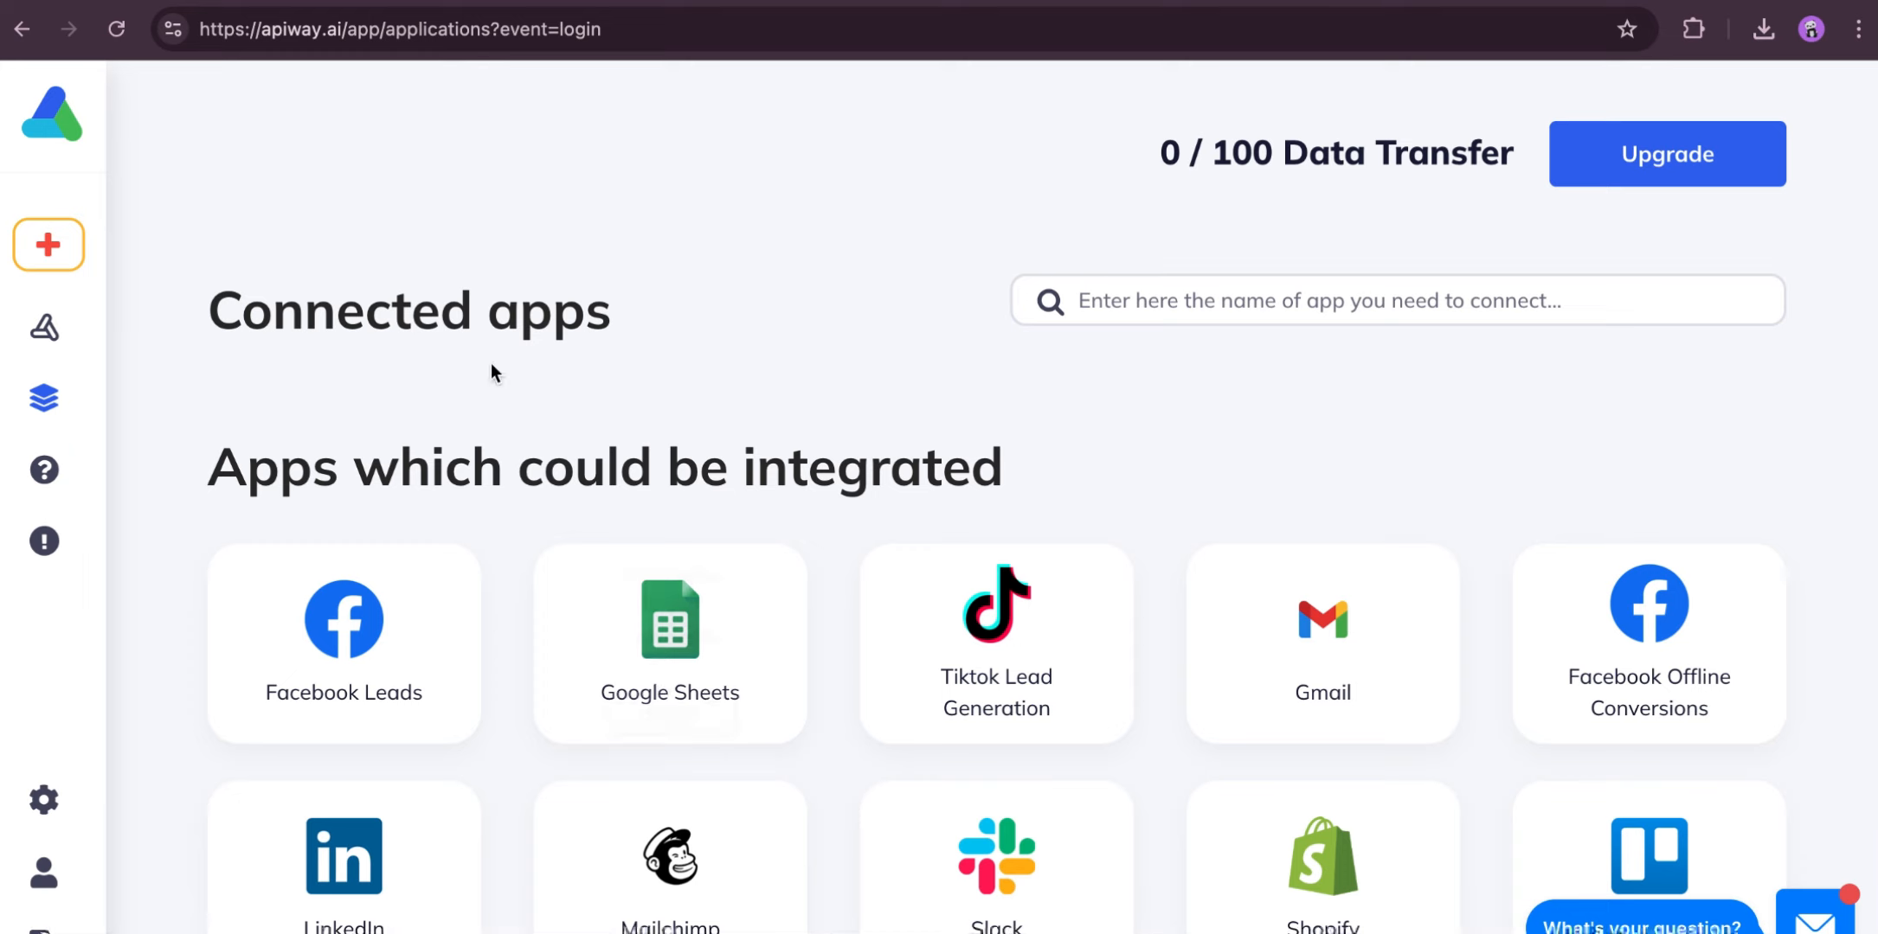
{"action": "mouse_move", "coordinate": [59, 419]}
{"action": "left_click", "coordinate": [132, 402]}
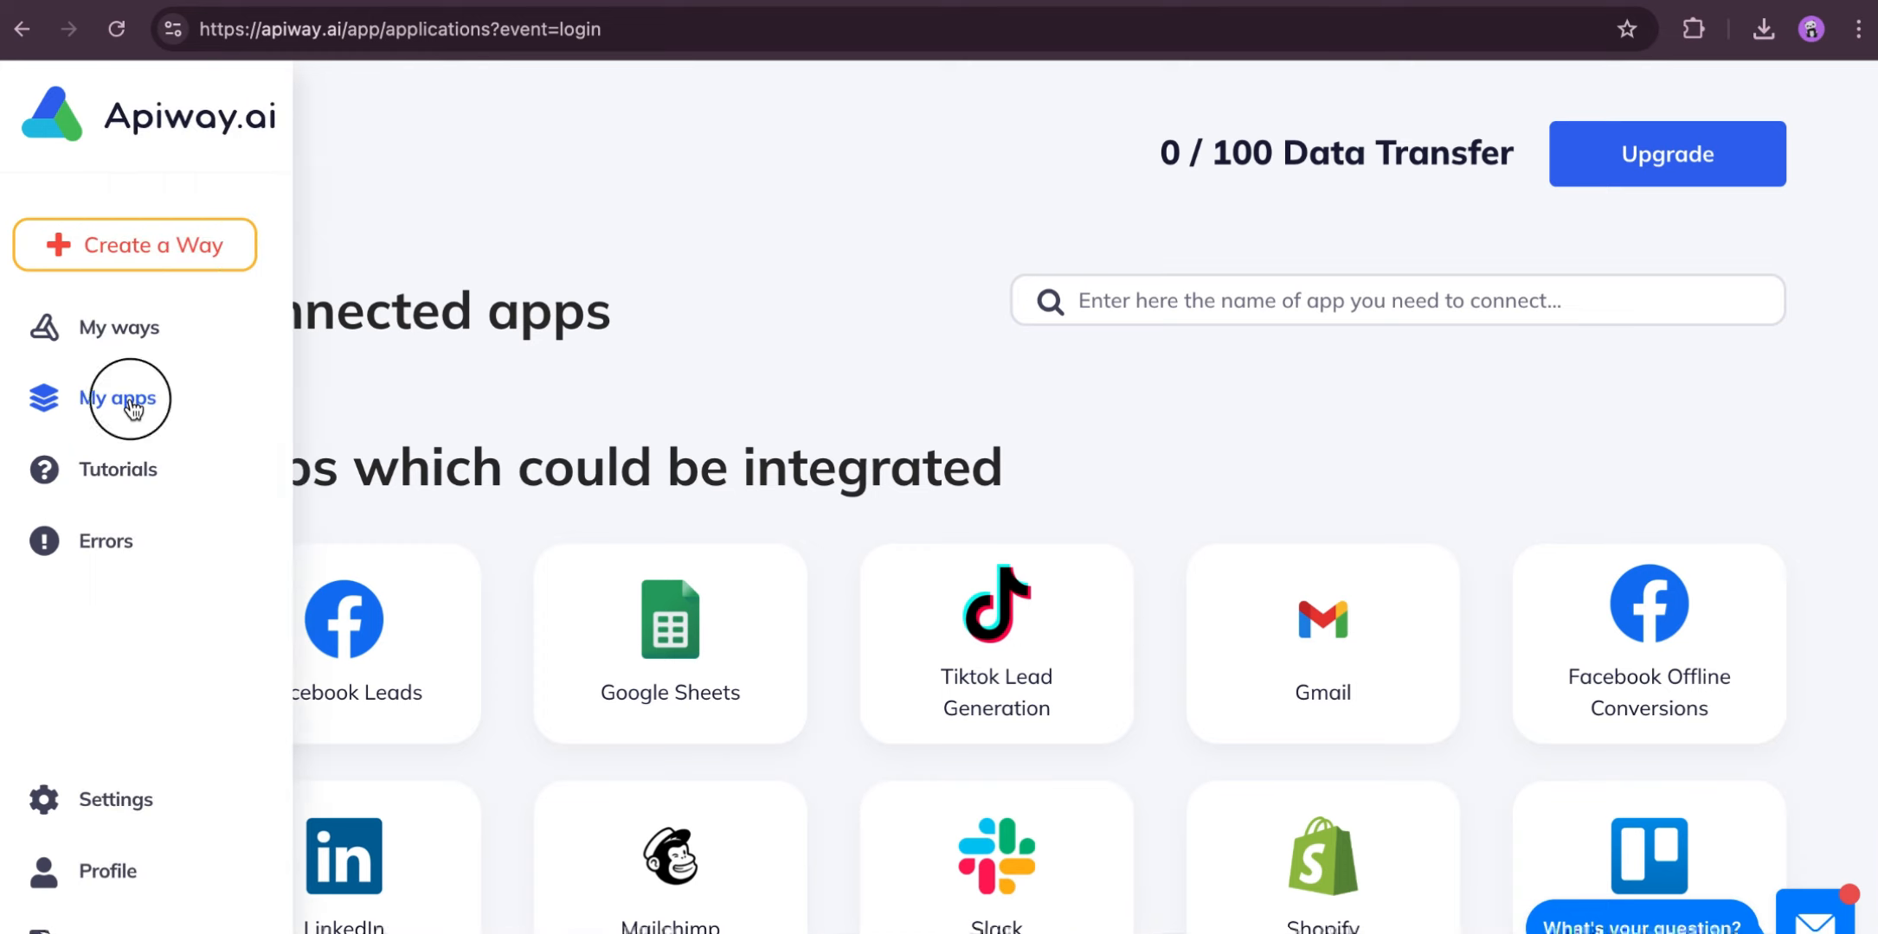
- Add Instagram (DMs Auto-reply) to the connected apps and authorize Apiway-IG to access the Instagram account
{"action": "scroll", "coordinate": [802, 364], "scroll_direction": "down", "scroll_amount": 5}
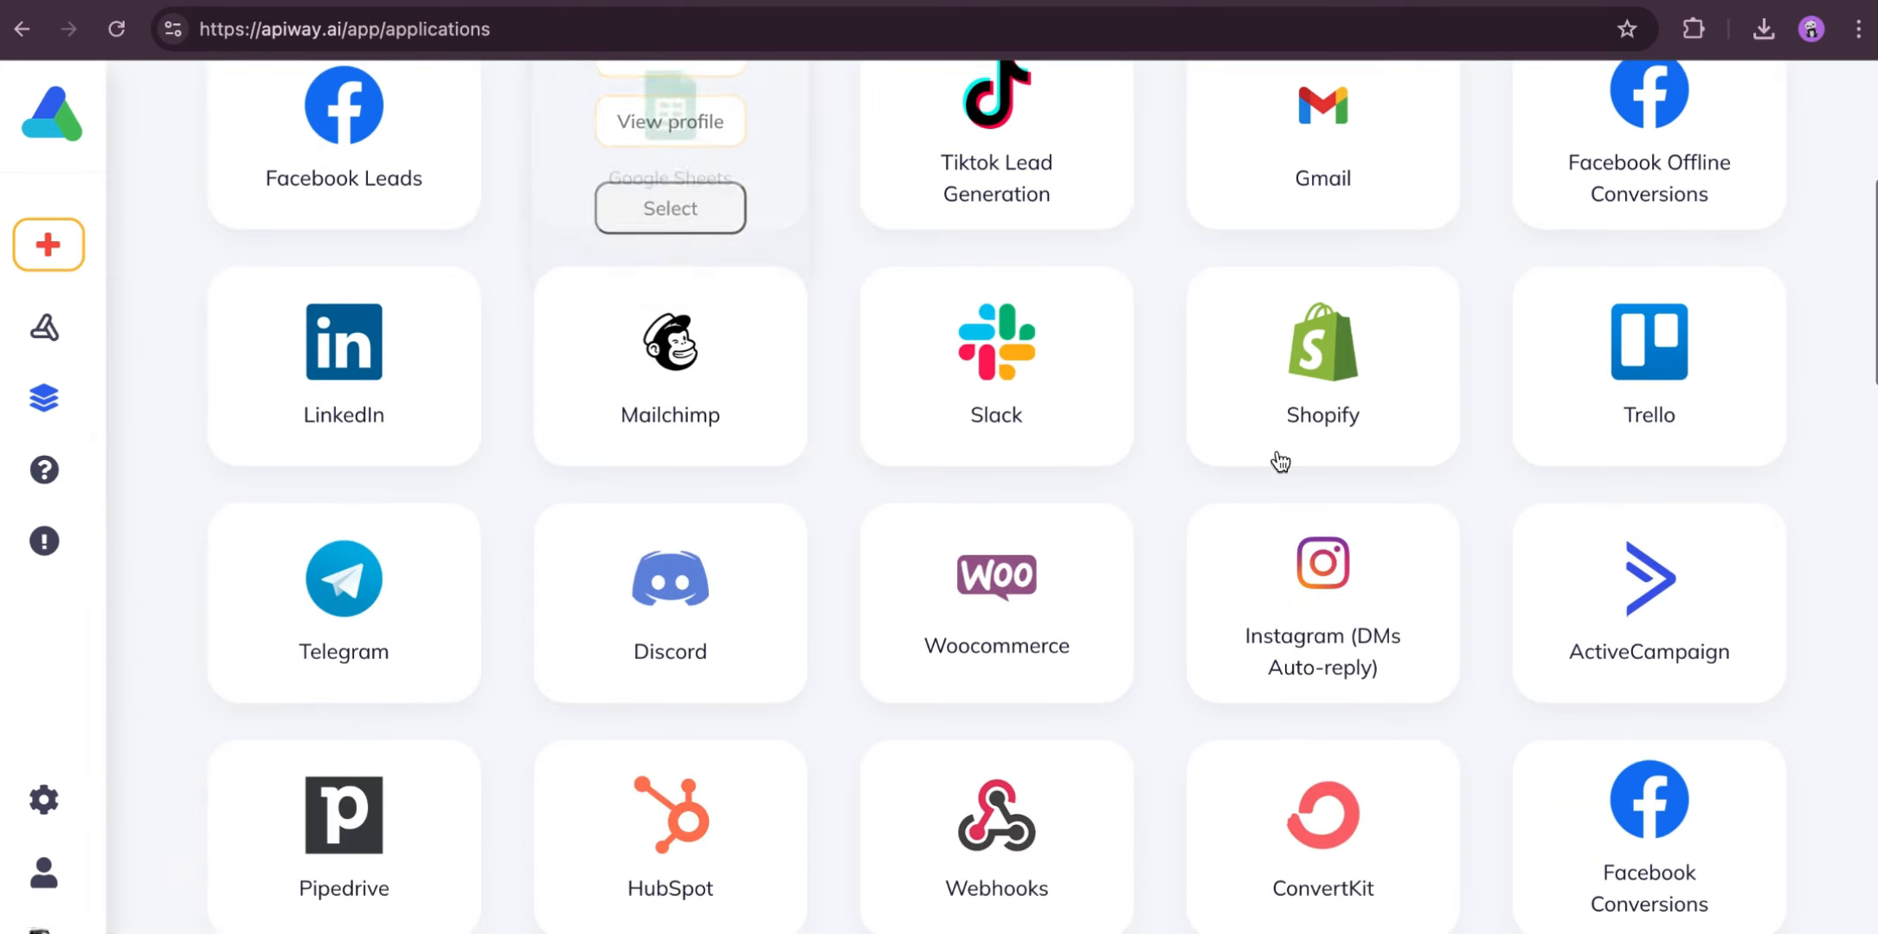
{"action": "mouse_move", "coordinate": [1299, 607]}
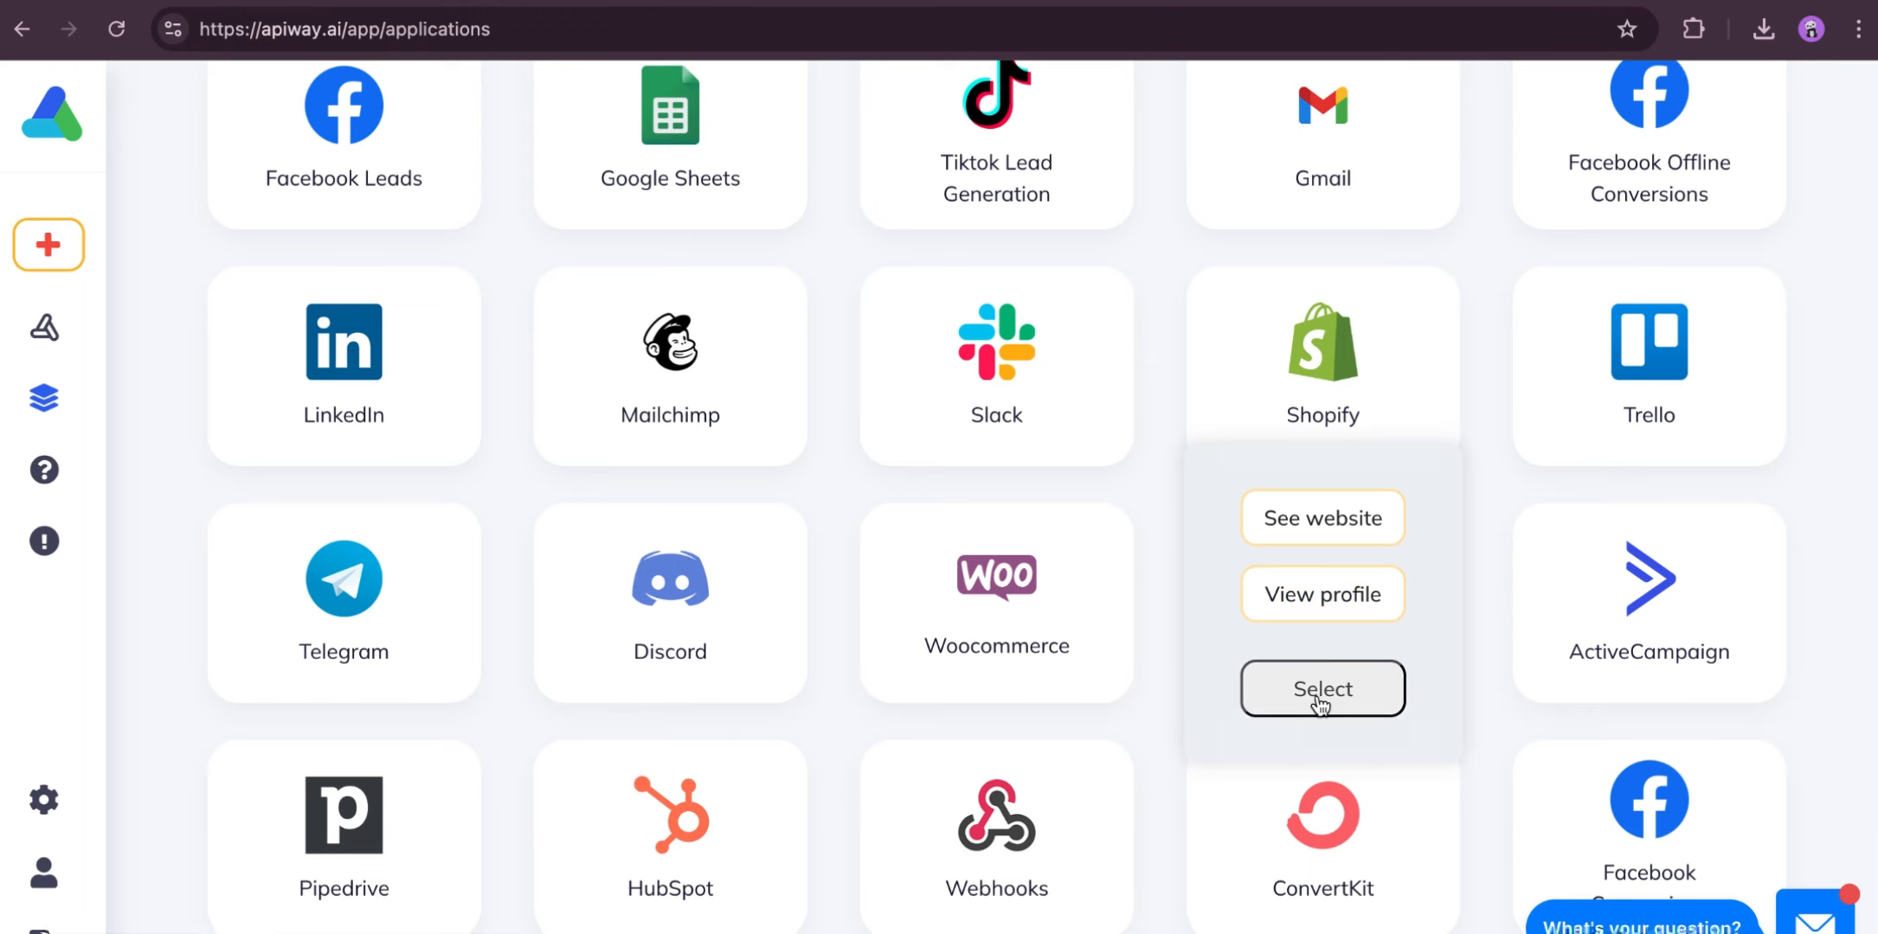
{"action": "left_click", "coordinate": [1319, 703]}
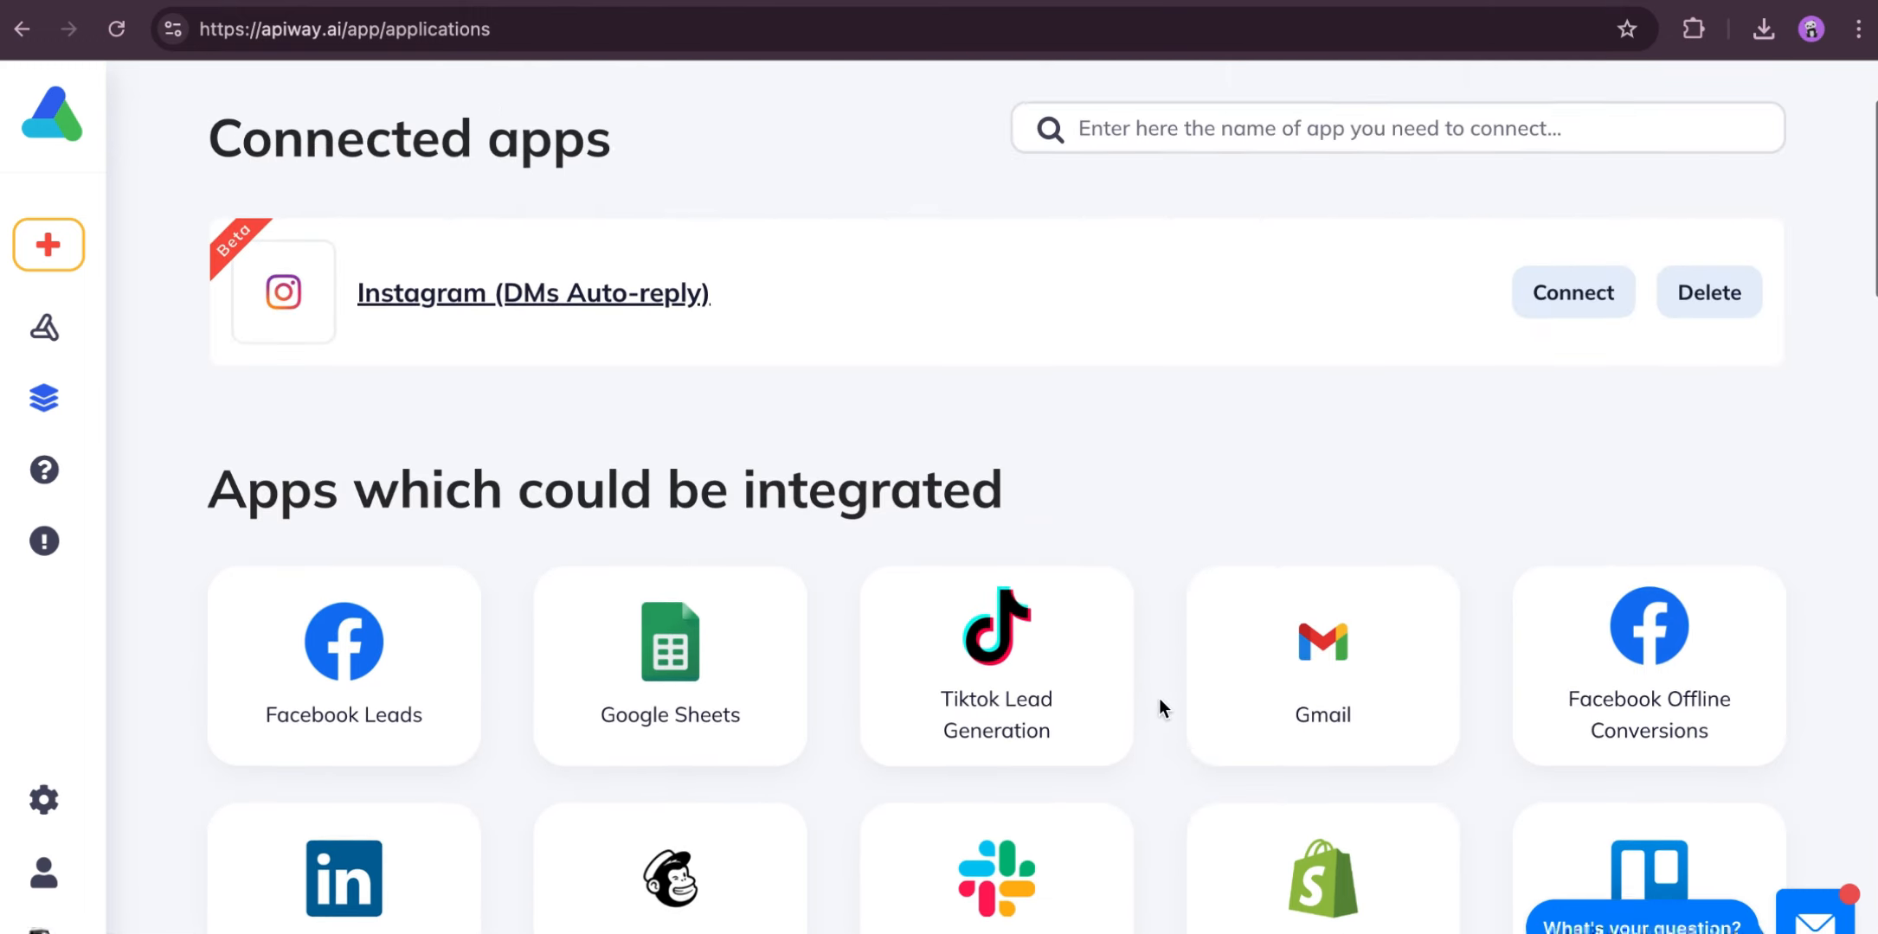
{"action": "left_click", "coordinate": [1582, 476]}
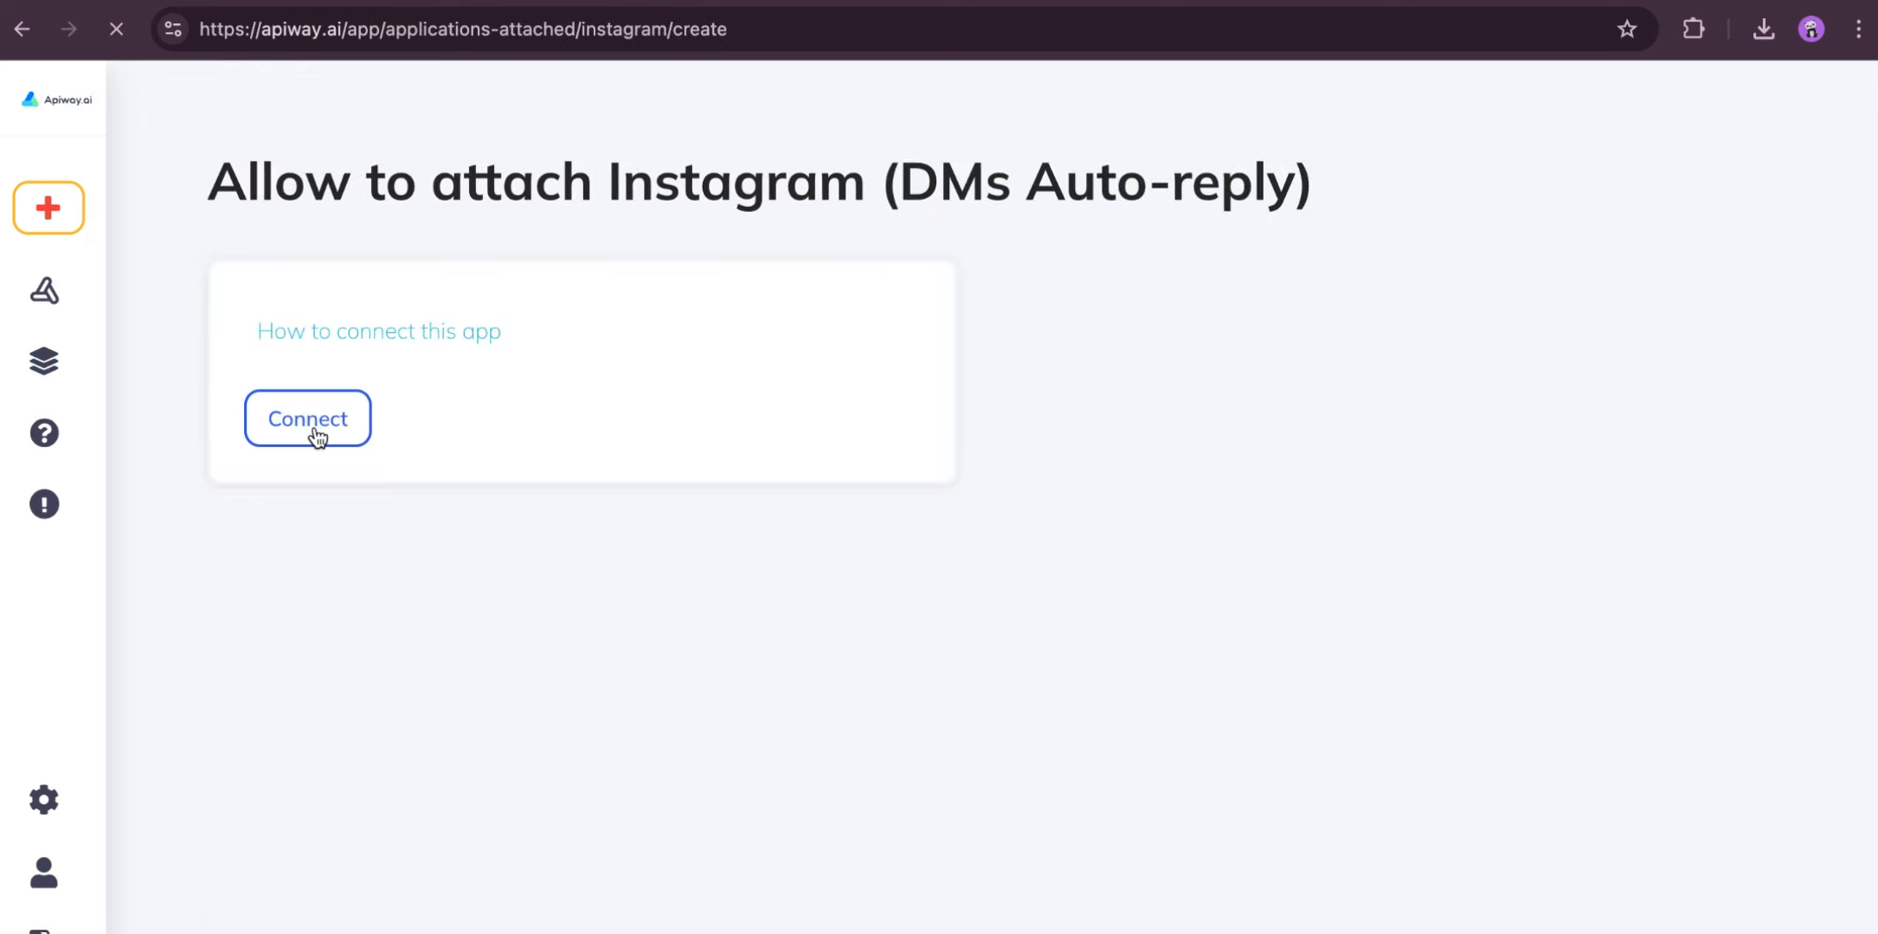
{"action": "left_click", "coordinate": [317, 435]}
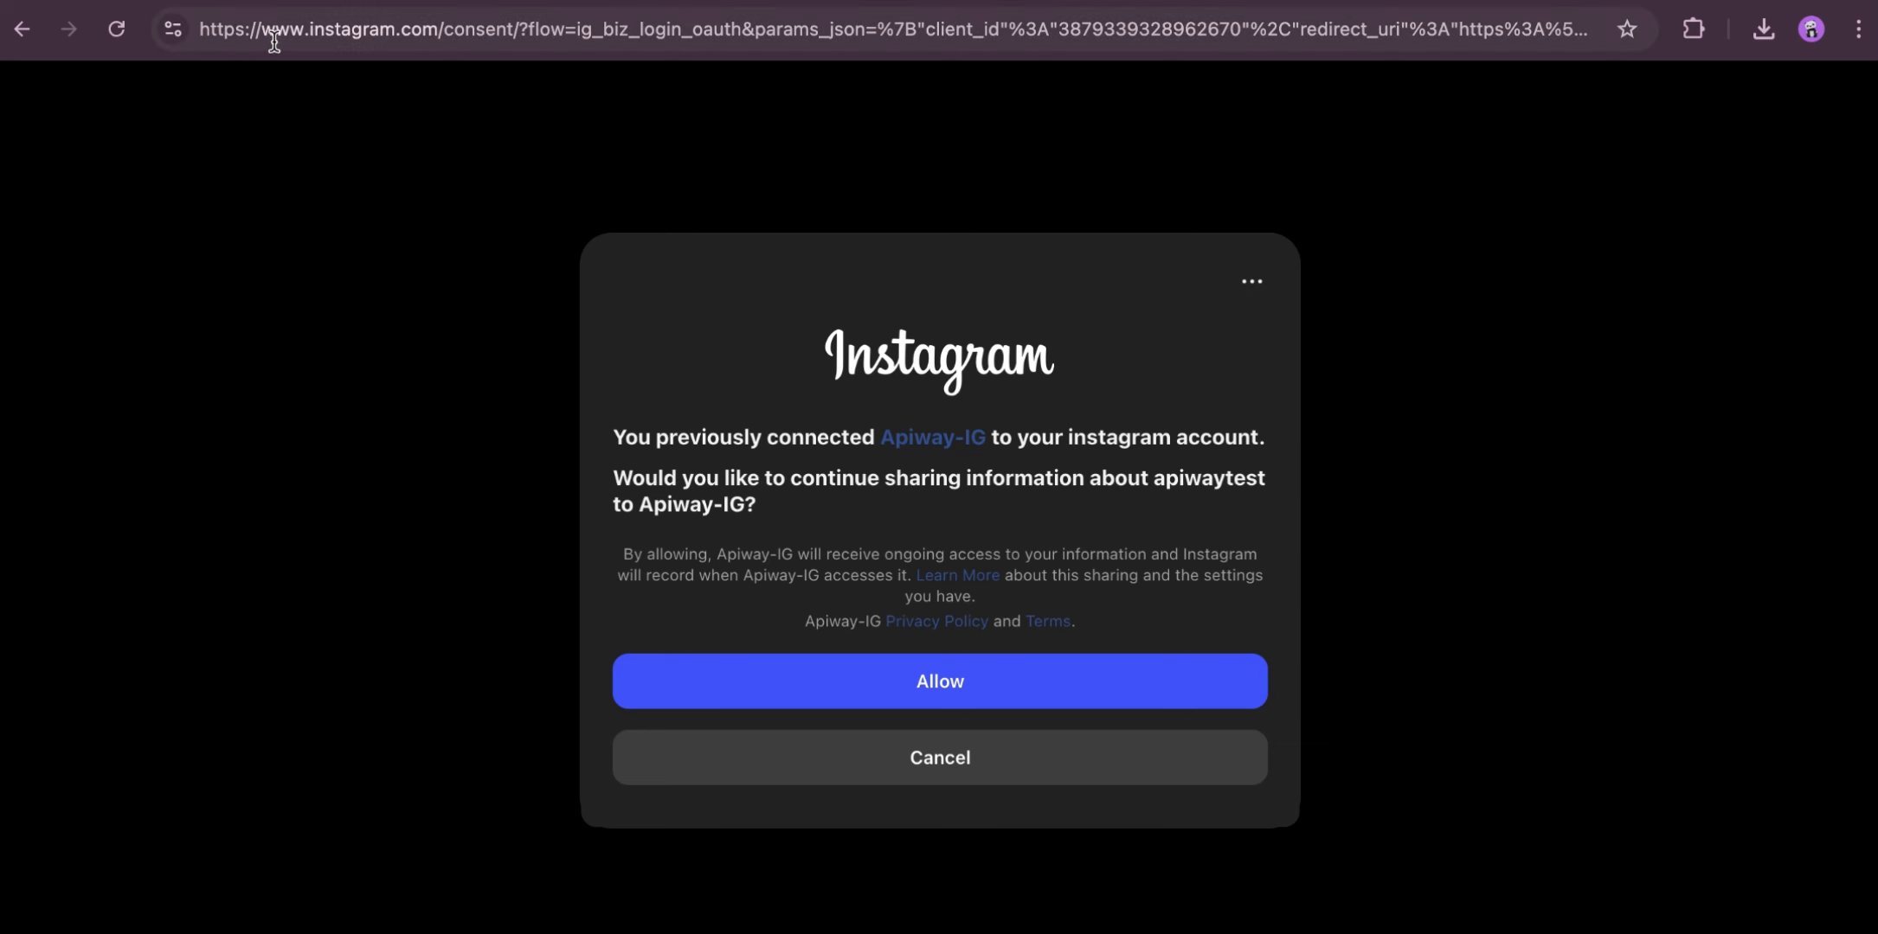
{"action": "left_click", "coordinate": [943, 682]}
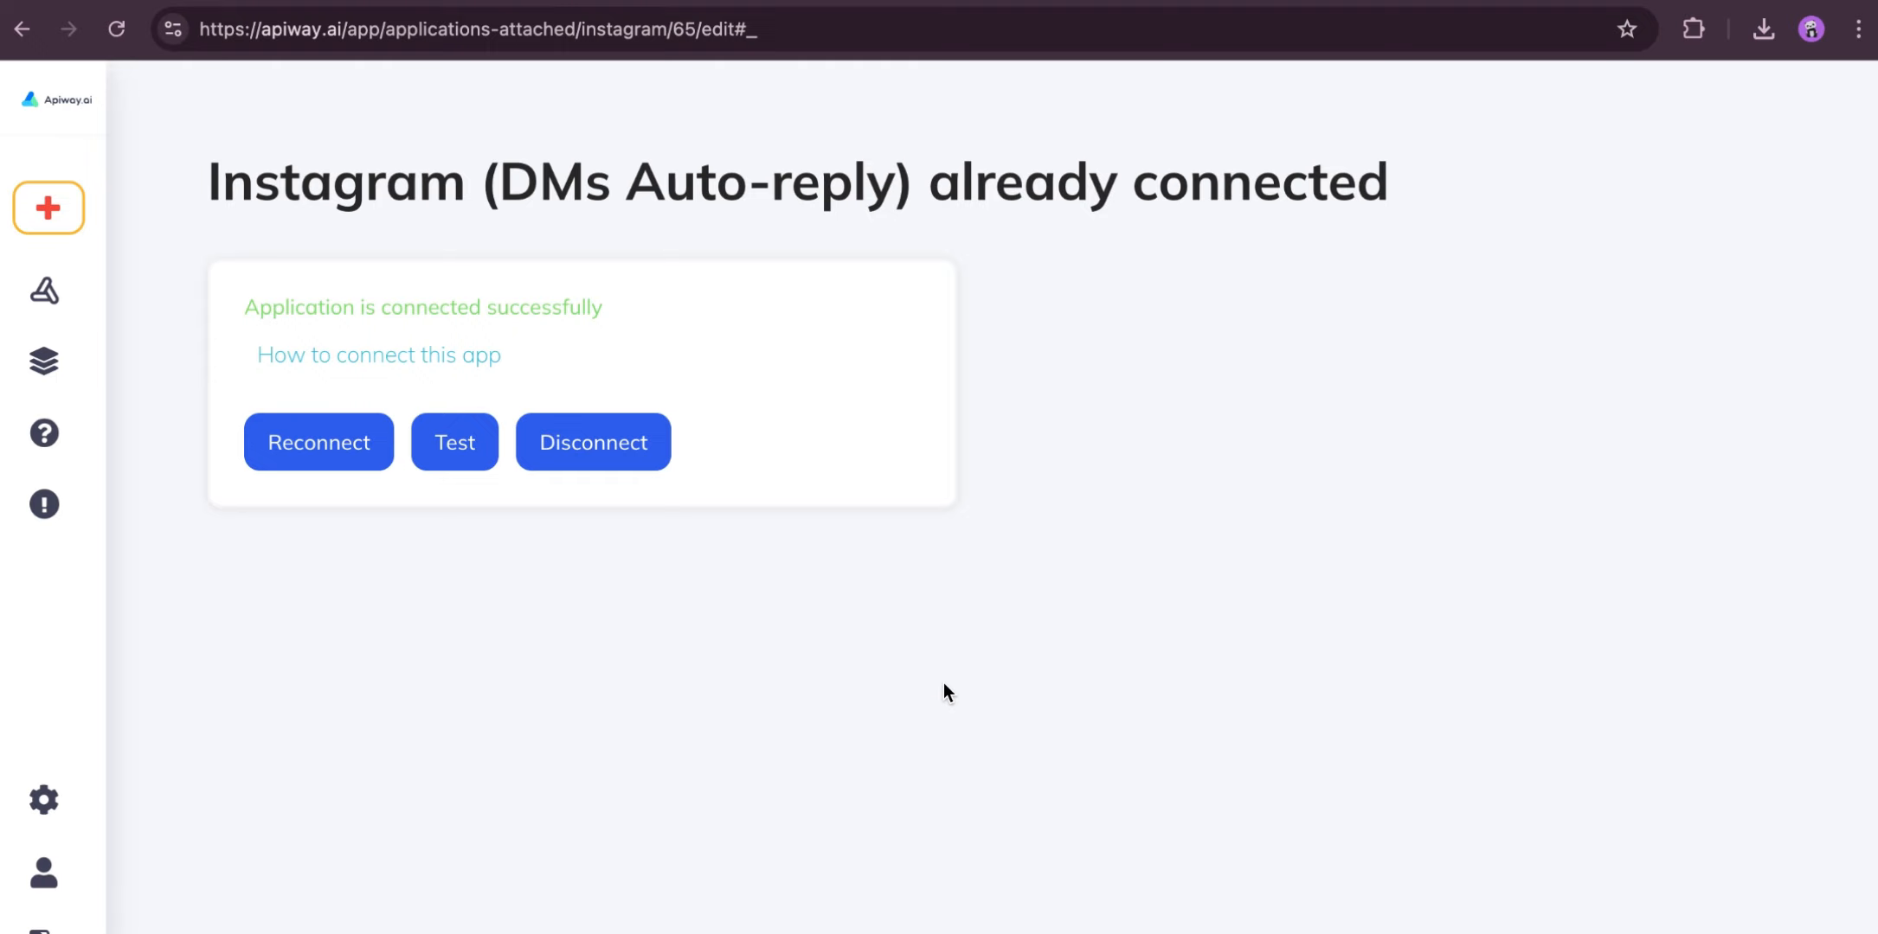
- Create a new way with the Instagram (DMs Auto-reply) trigger "When someone comments on a specific post or reel"
{"action": "mouse_move", "coordinate": [70, 208]}
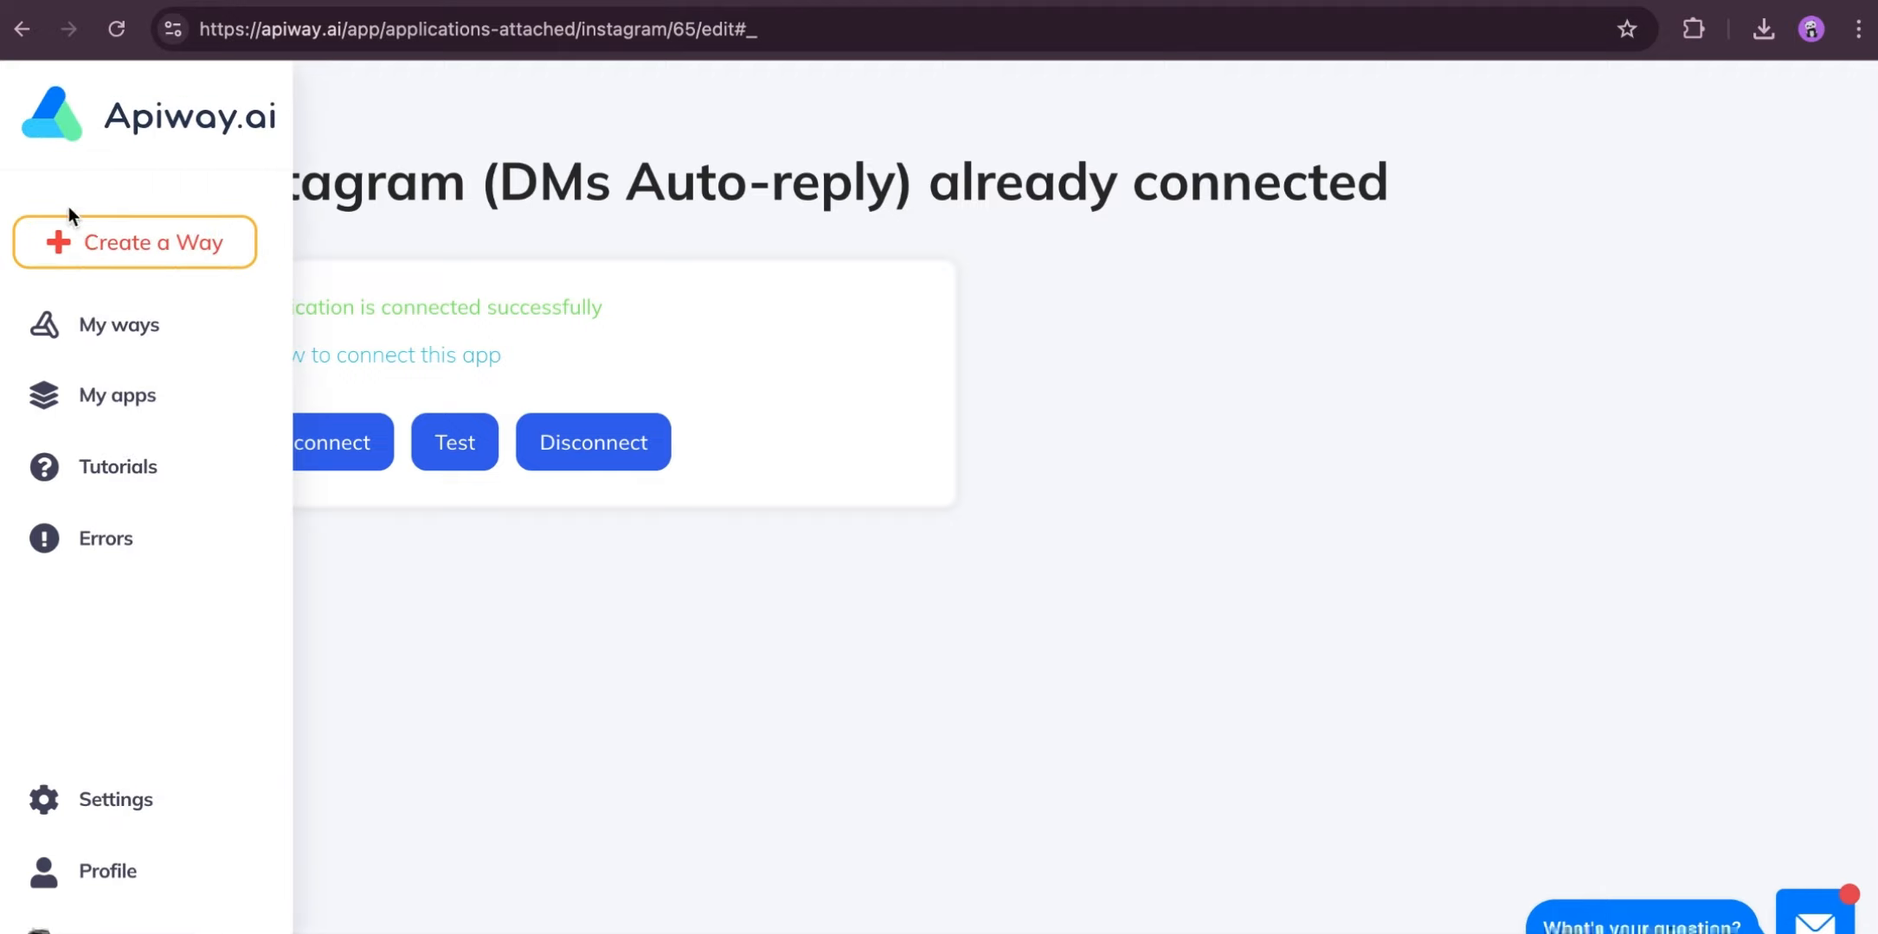
{"action": "left_click", "coordinate": [106, 246]}
{"action": "left_click", "coordinate": [421, 534]}
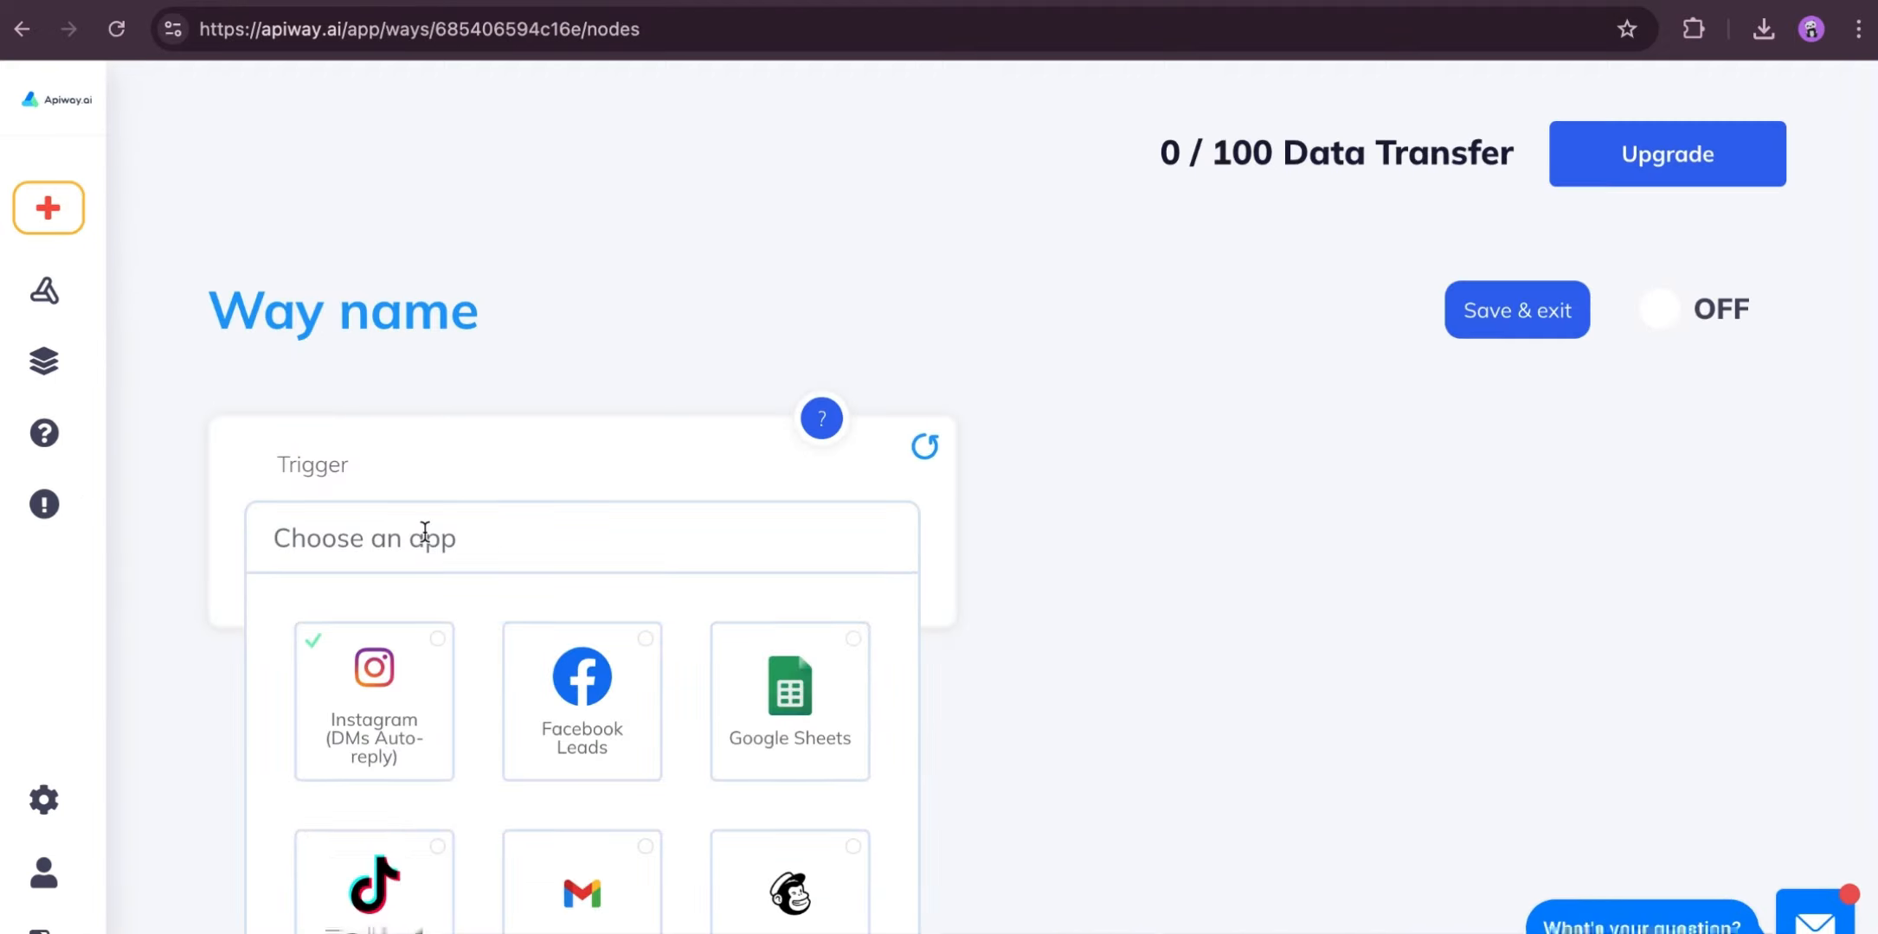
{"action": "left_click", "coordinate": [356, 720]}
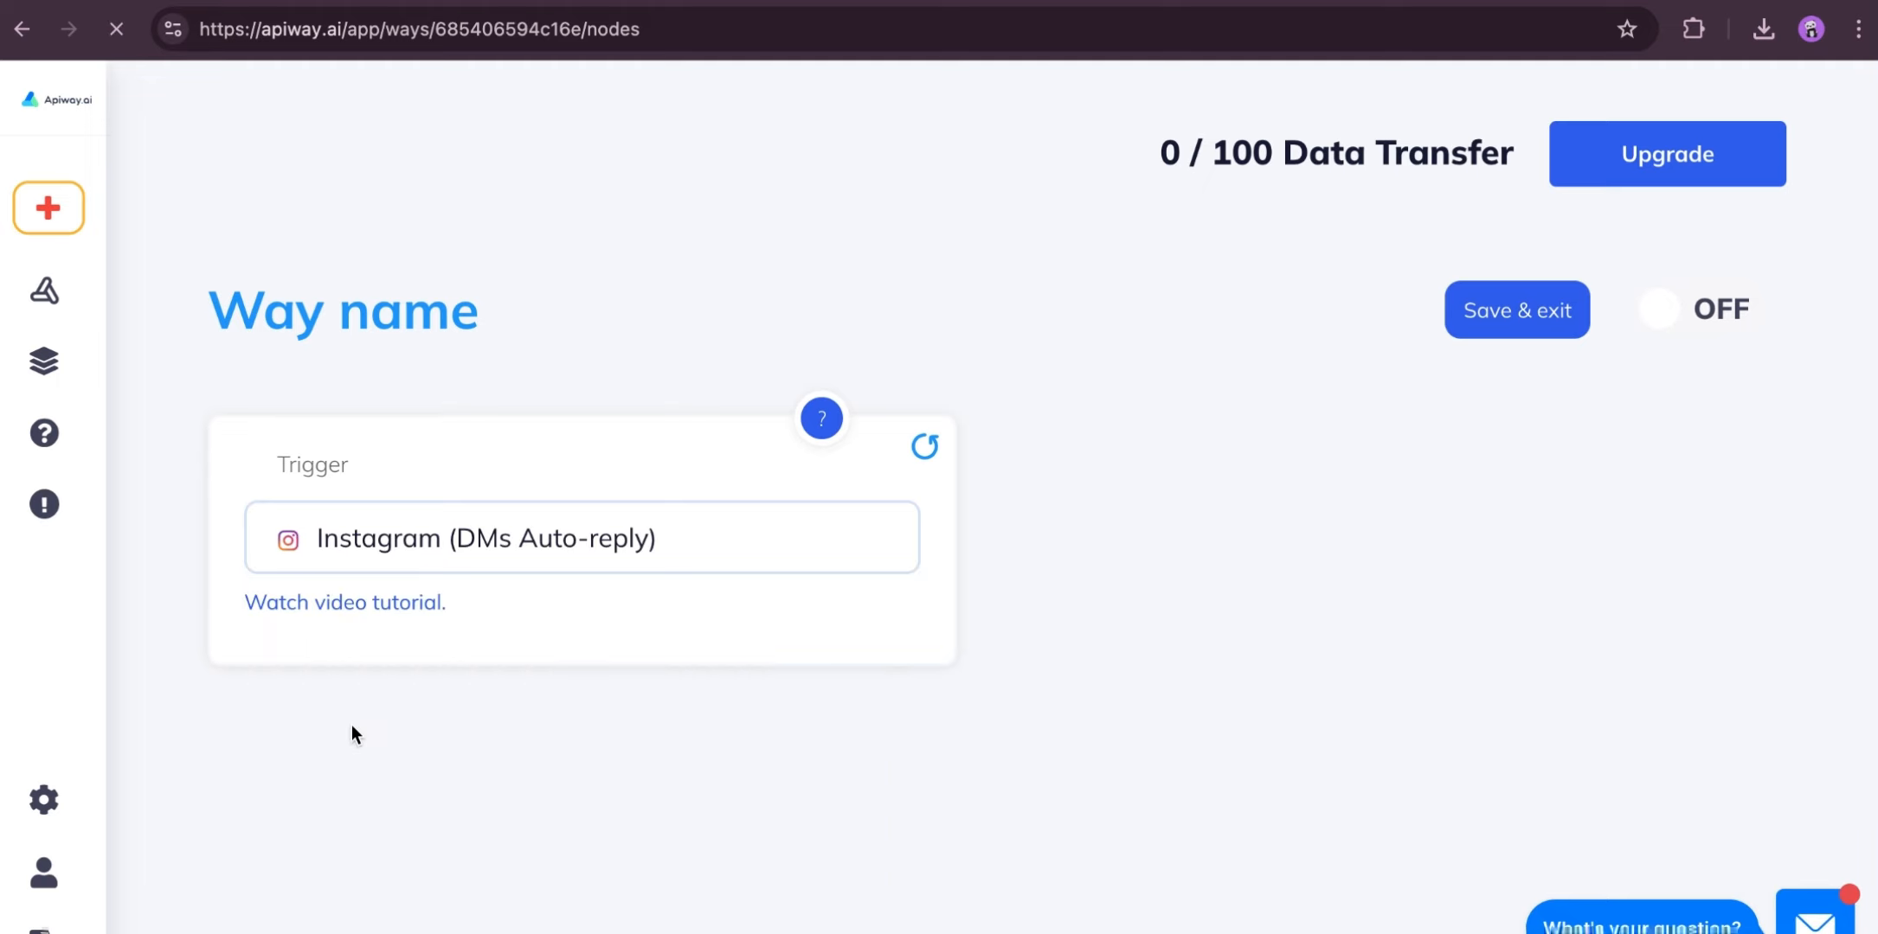
{"action": "left_click", "coordinate": [857, 657]}
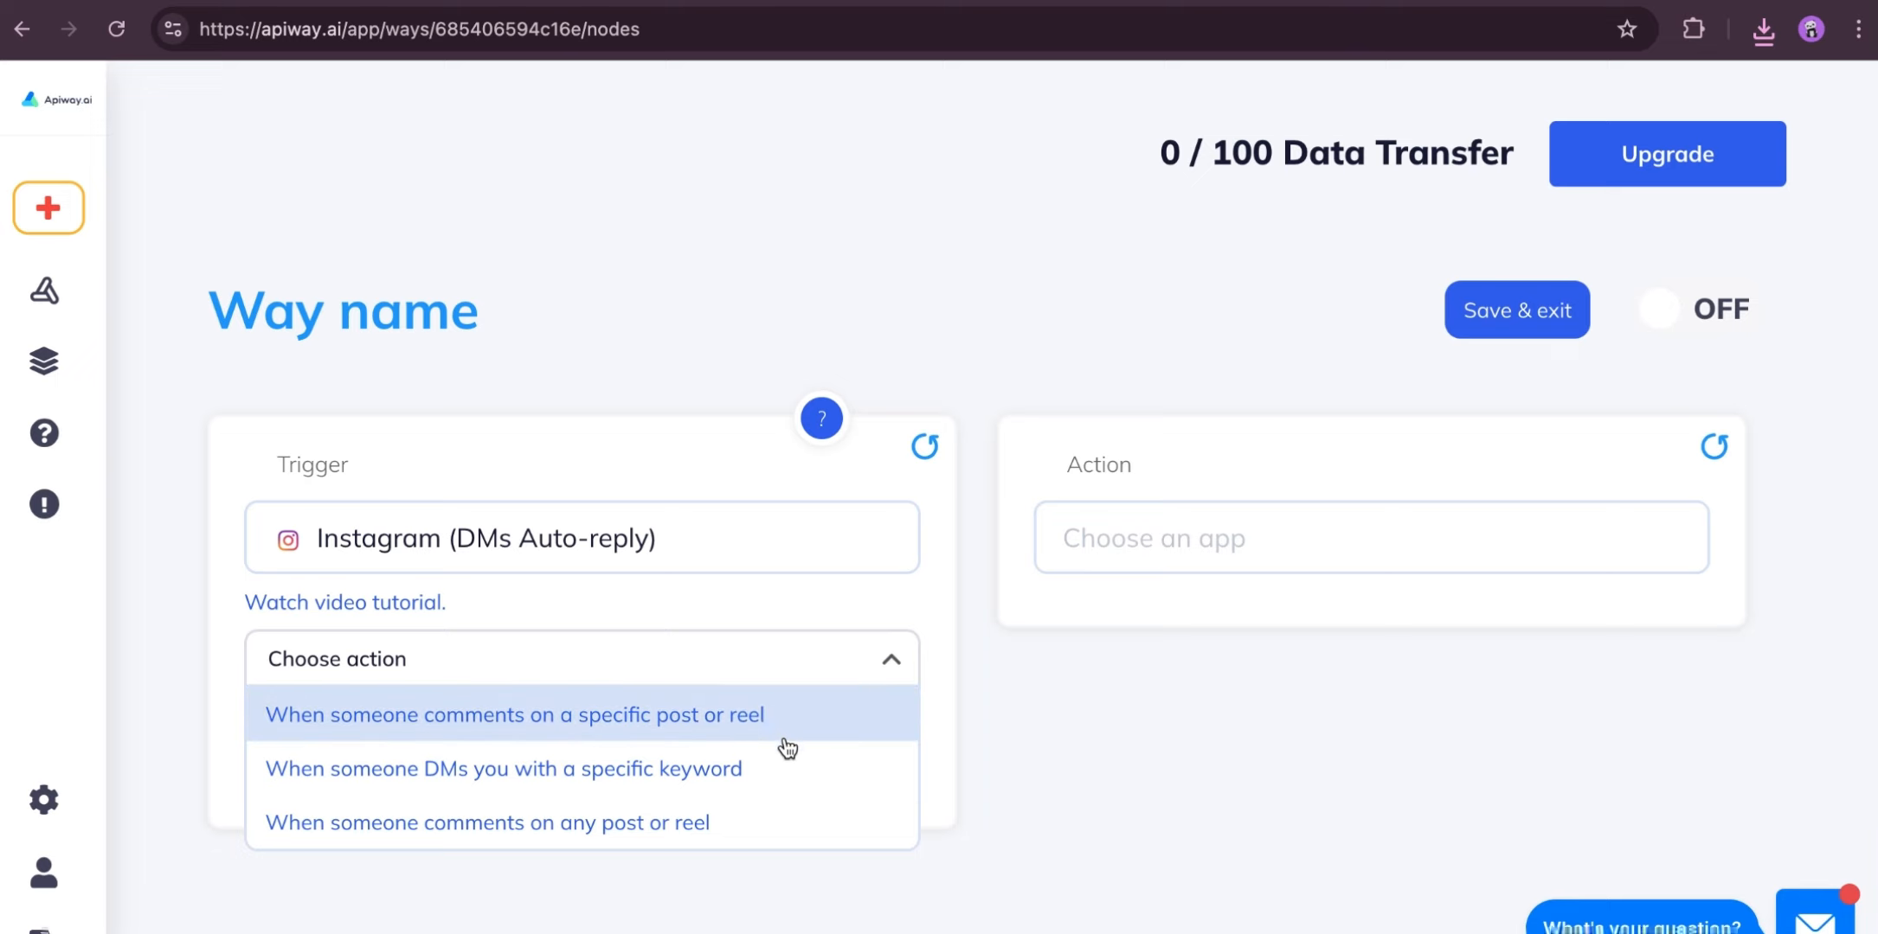
{"action": "left_click", "coordinate": [749, 725]}
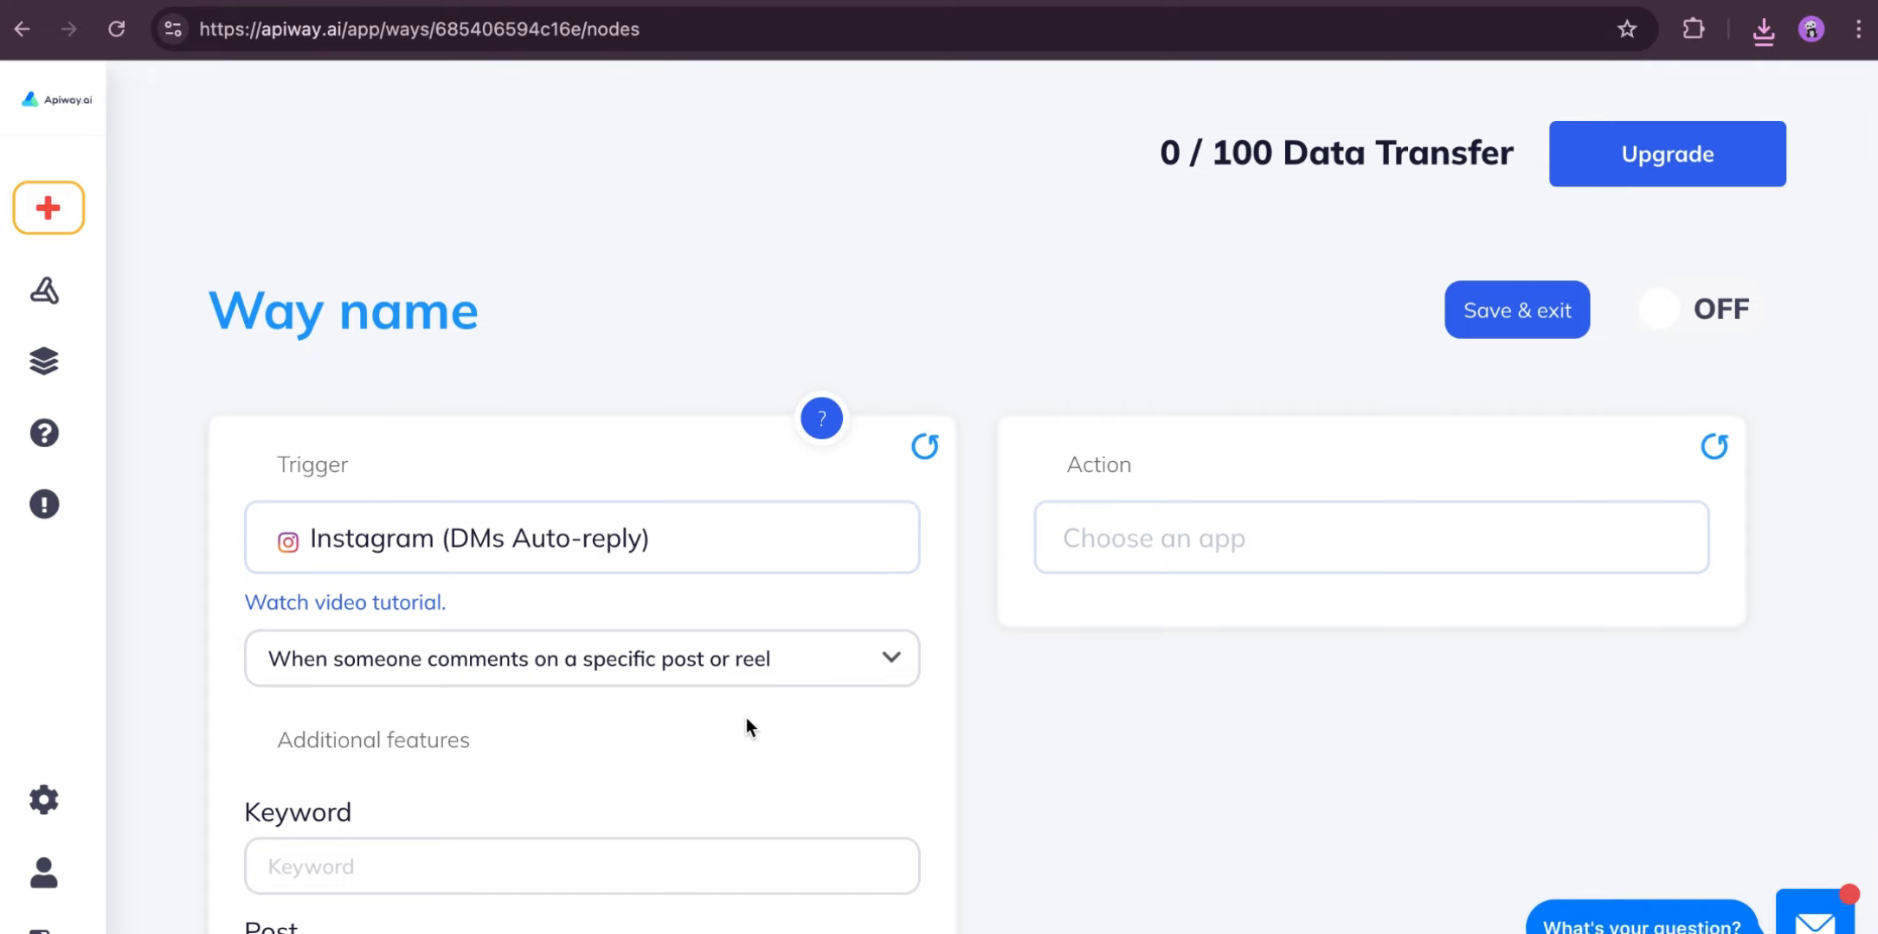
- Set the trigger keyword to "dress" and choose the post beginning "You'll look absolutely stunning in this dress"
{"action": "scroll", "coordinate": [1065, 753], "scroll_direction": "down", "scroll_amount": 3}
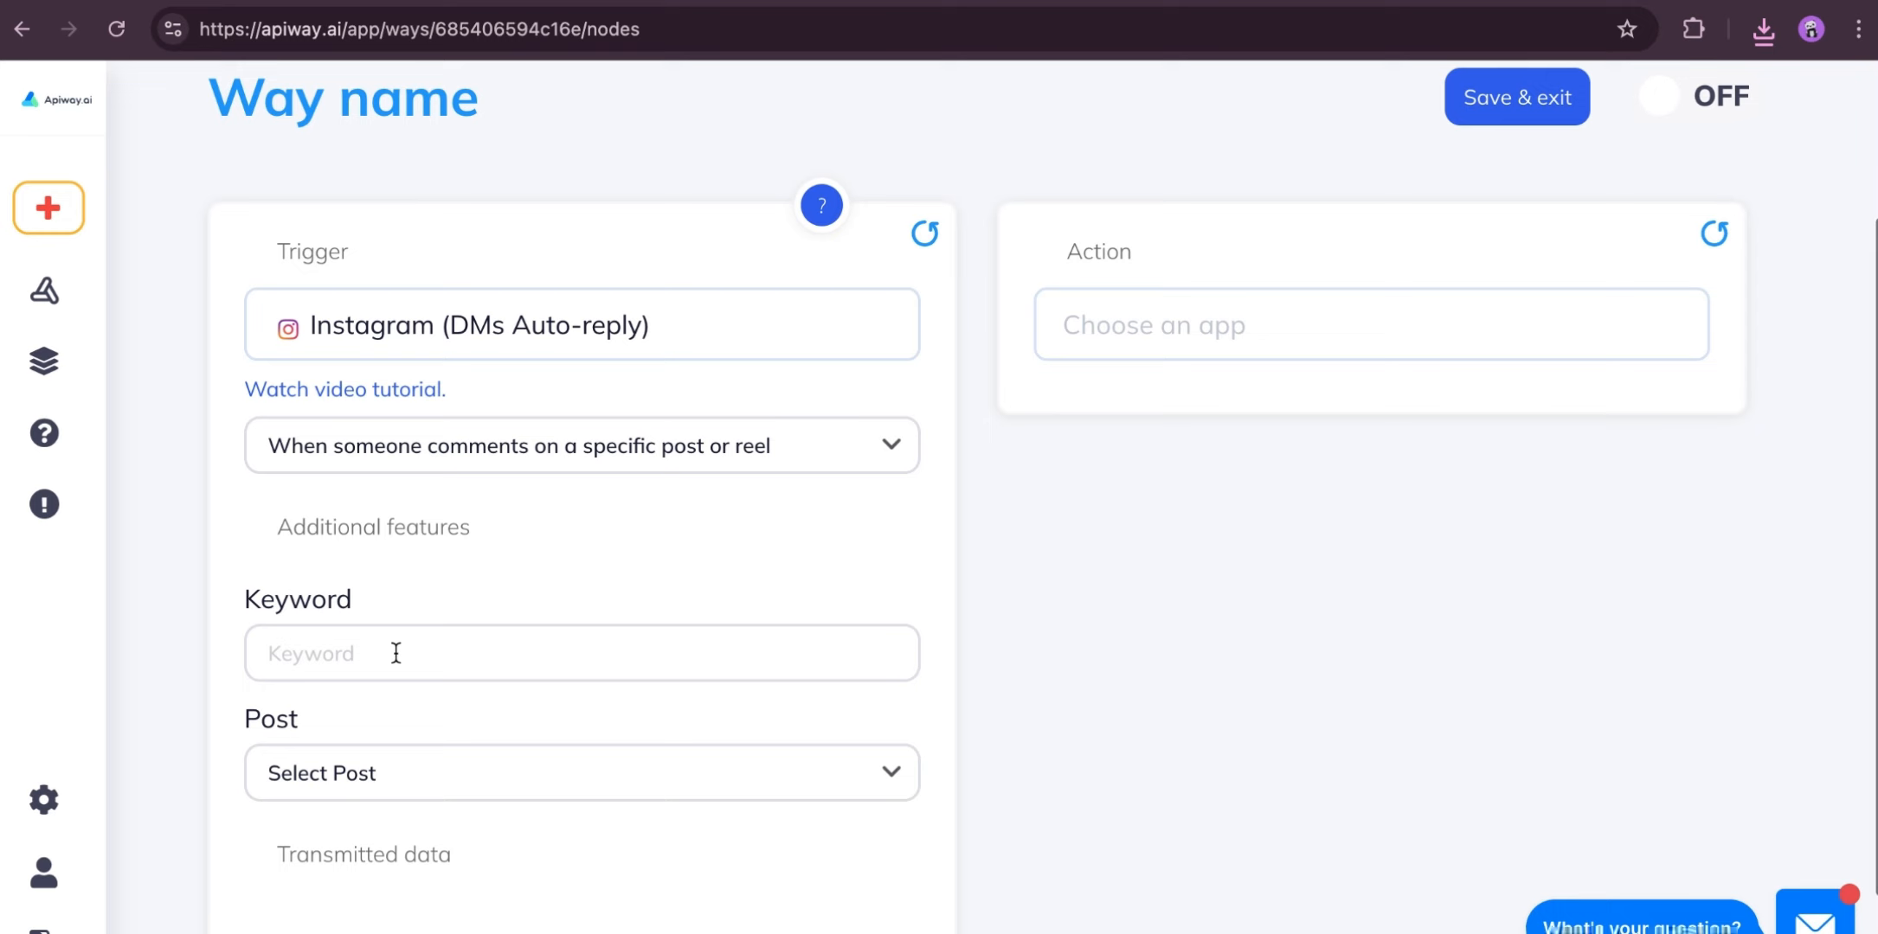
{"action": "left_click", "coordinate": [395, 653]}
{"action": "type", "text": "dress"}
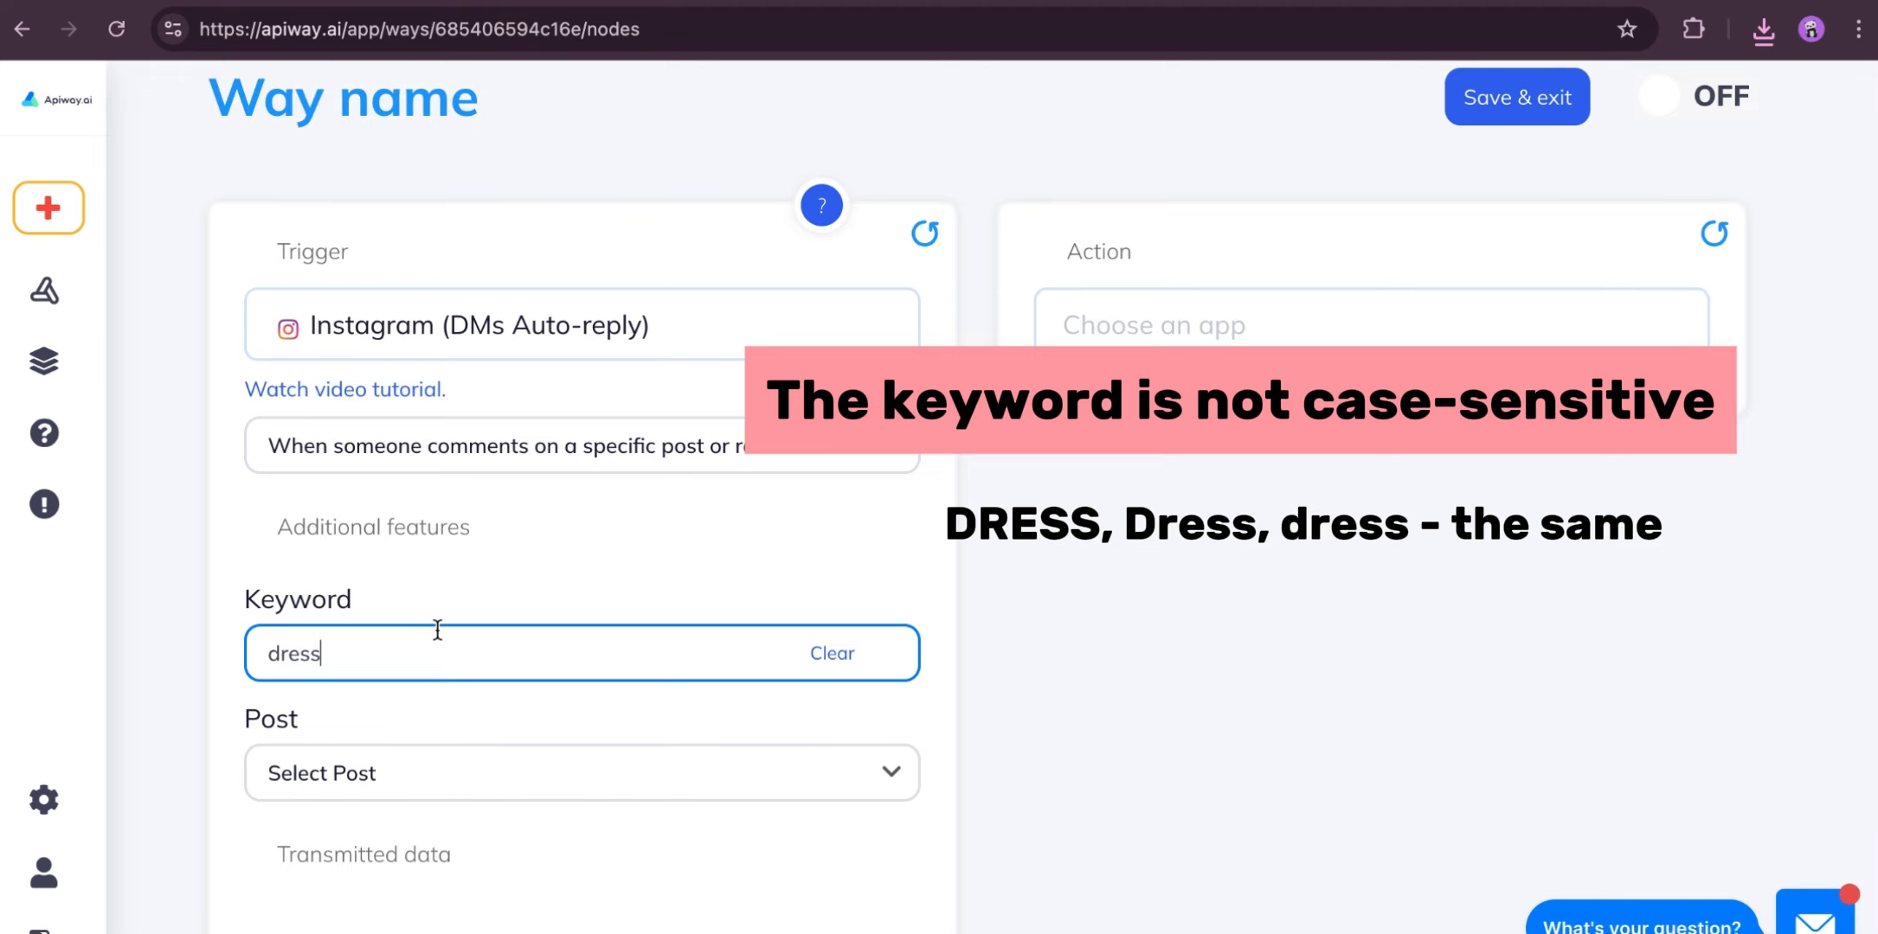
{"action": "left_click", "coordinate": [894, 779]}
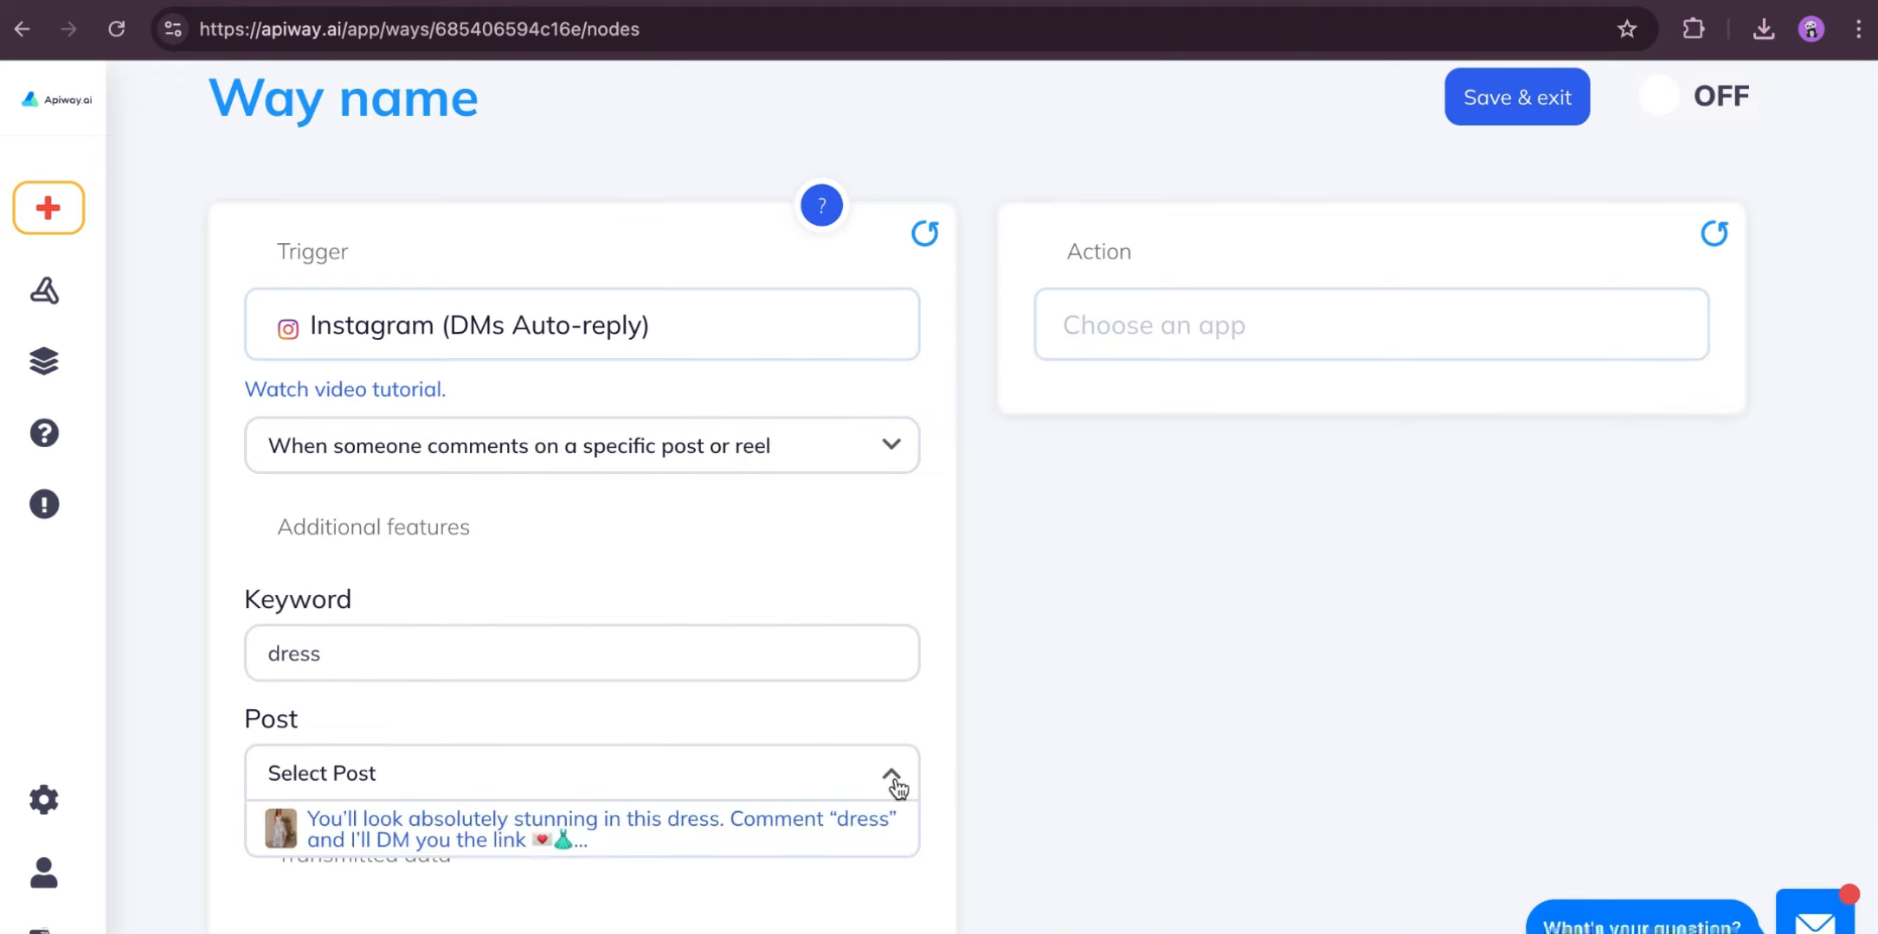
{"action": "left_click", "coordinate": [519, 823]}
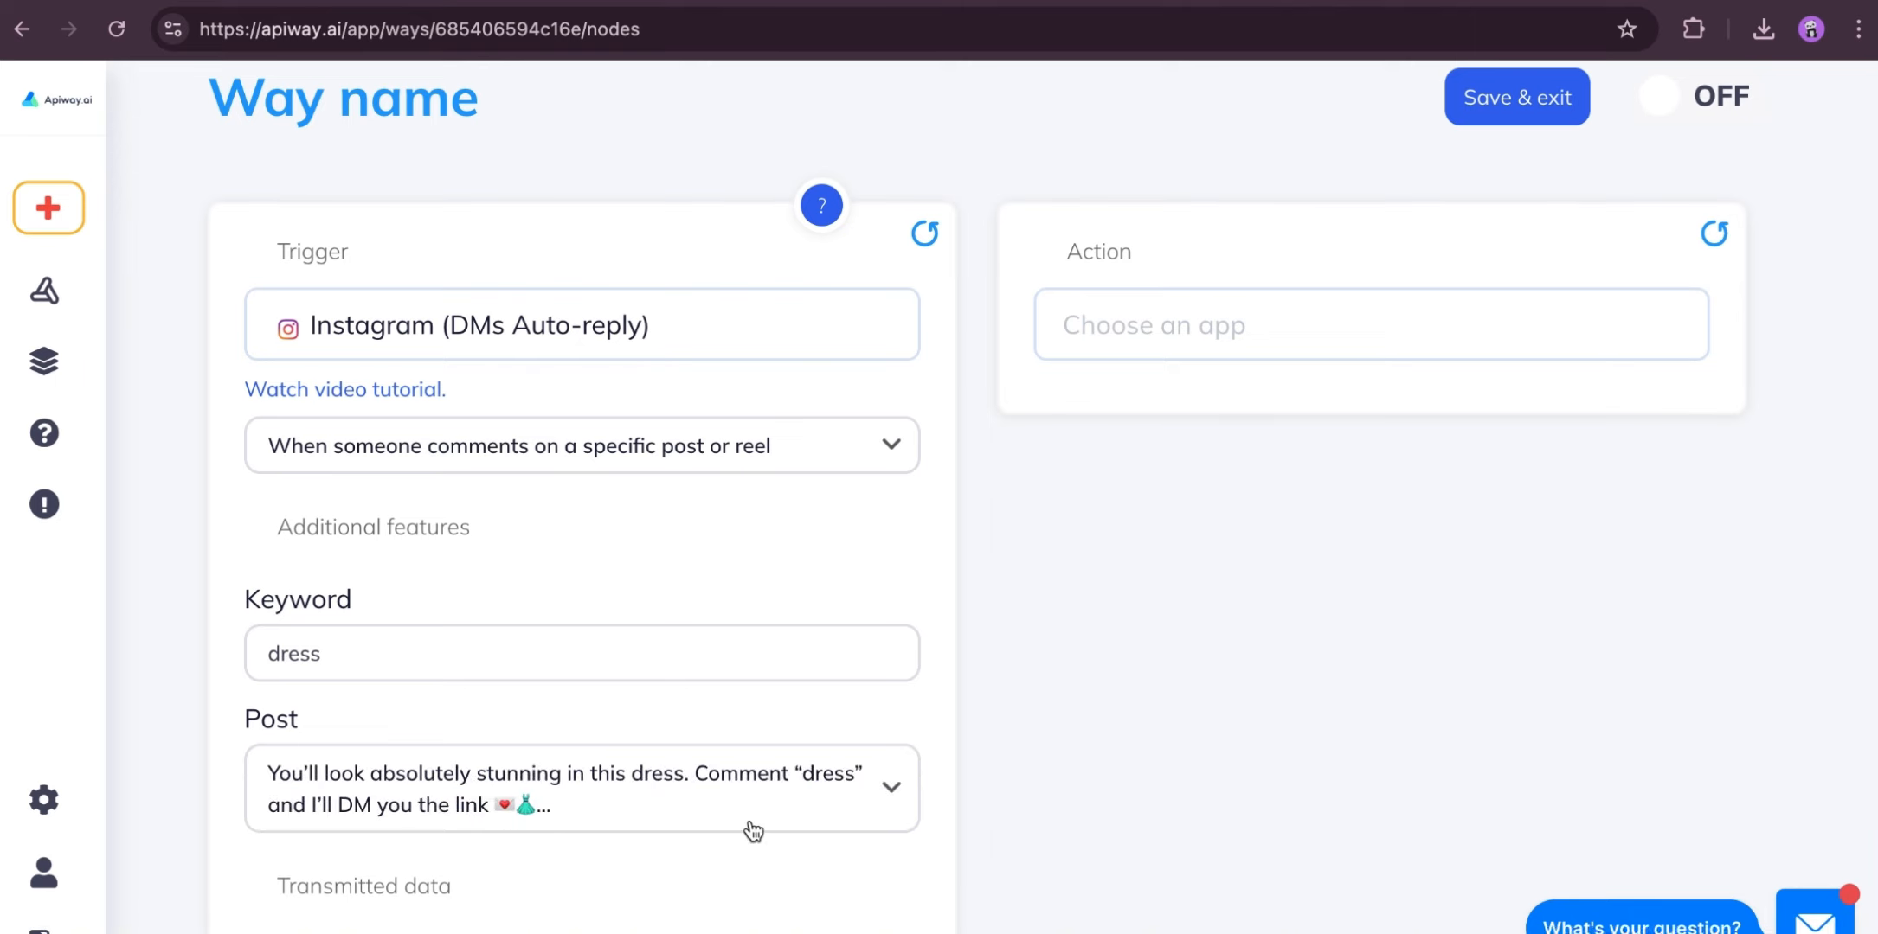
- Set the action to Instagram (DMs Auto-reply) with "Send direct message (DMs)" and update its available fields
{"action": "left_click", "coordinate": [1183, 333]}
{"action": "left_click", "coordinate": [1158, 468]}
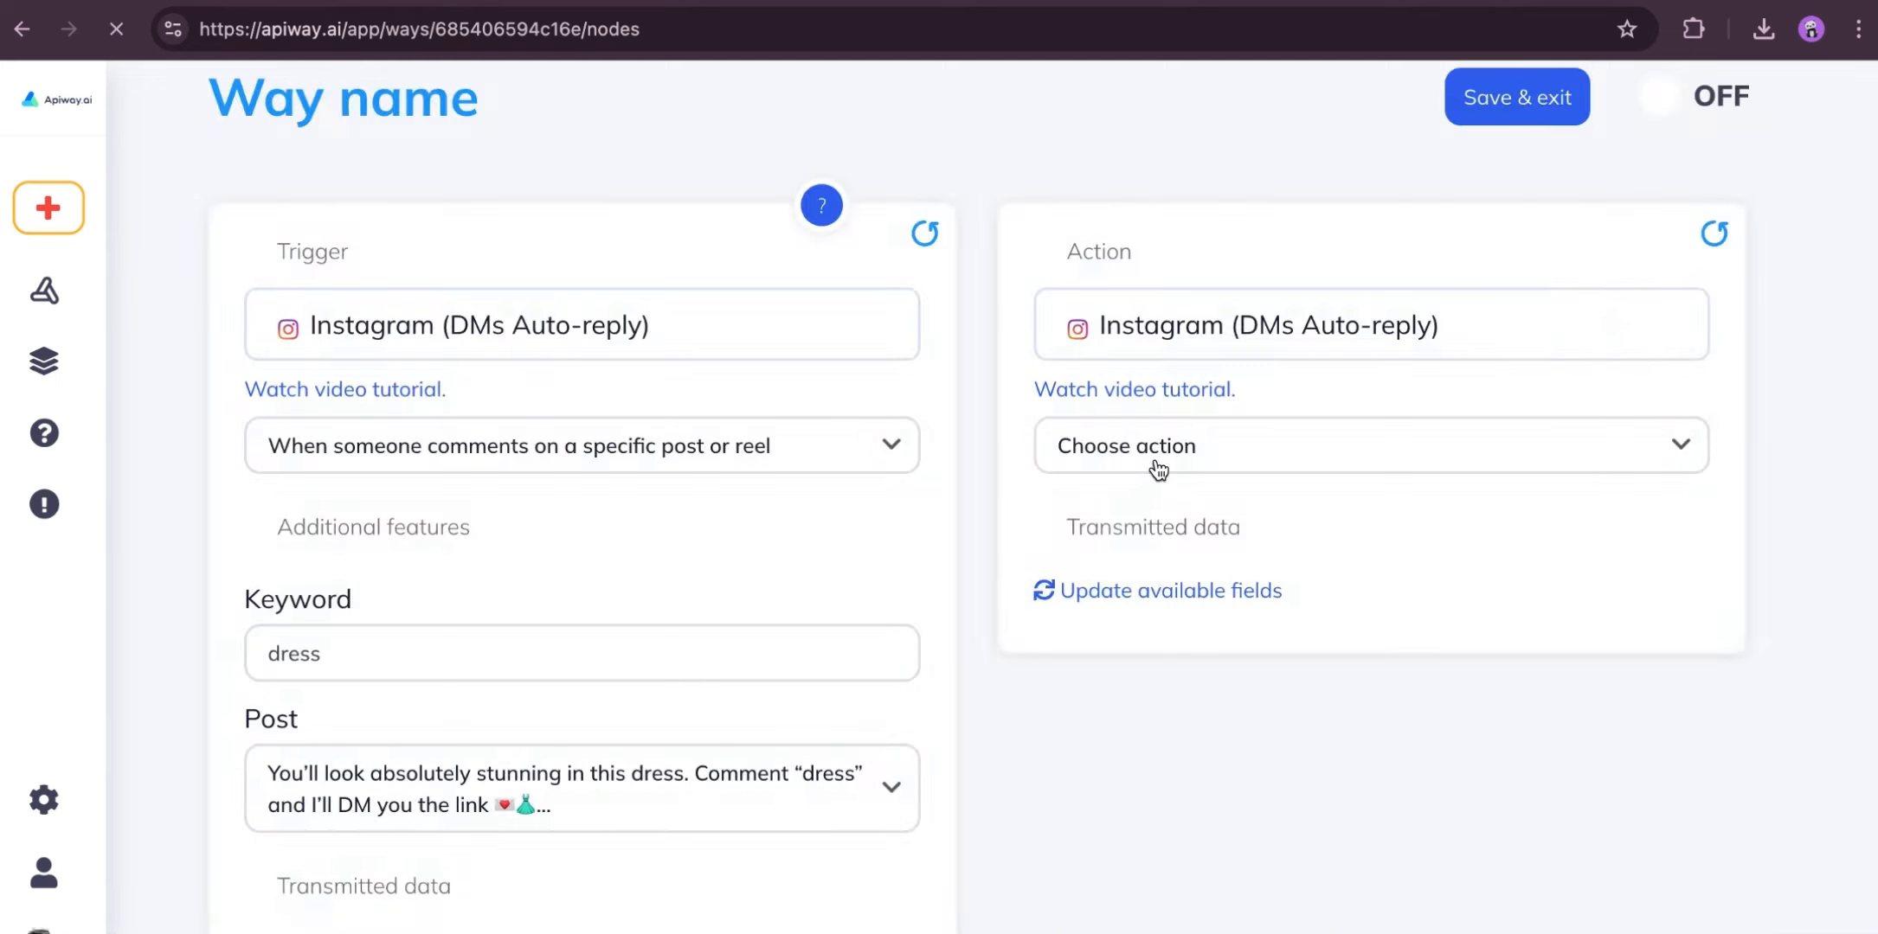
{"action": "left_click", "coordinate": [1157, 468]}
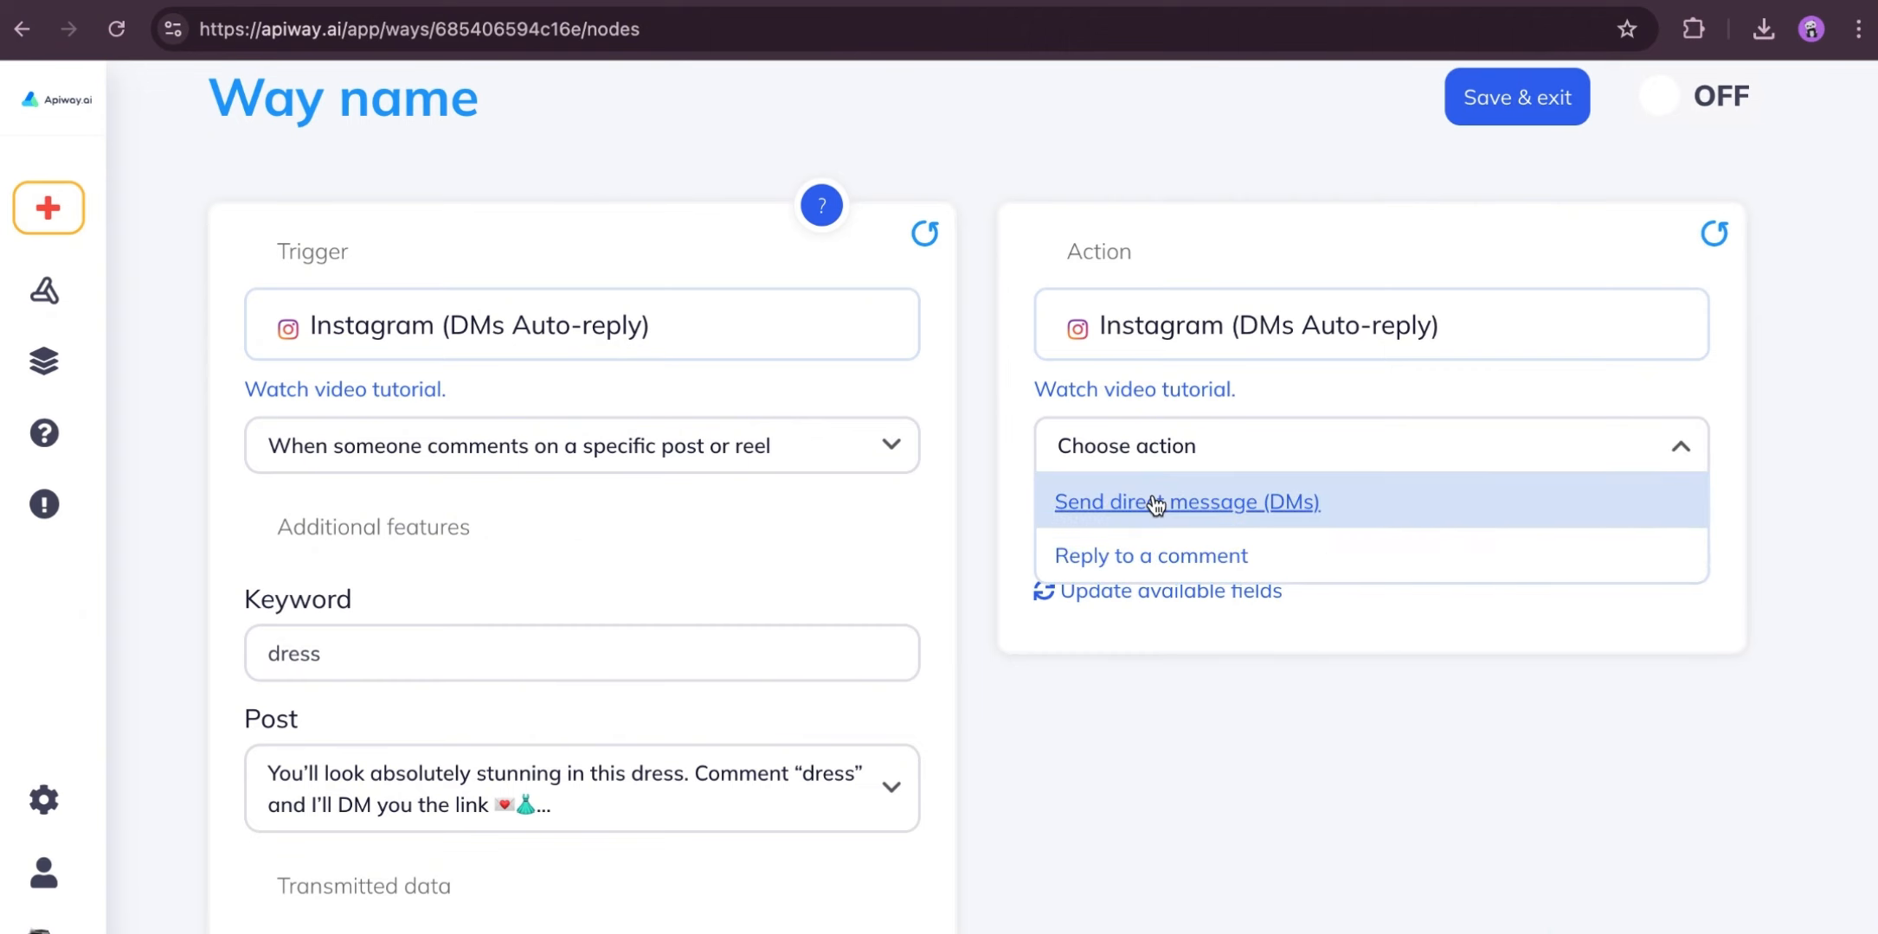
{"action": "left_click", "coordinate": [1155, 500]}
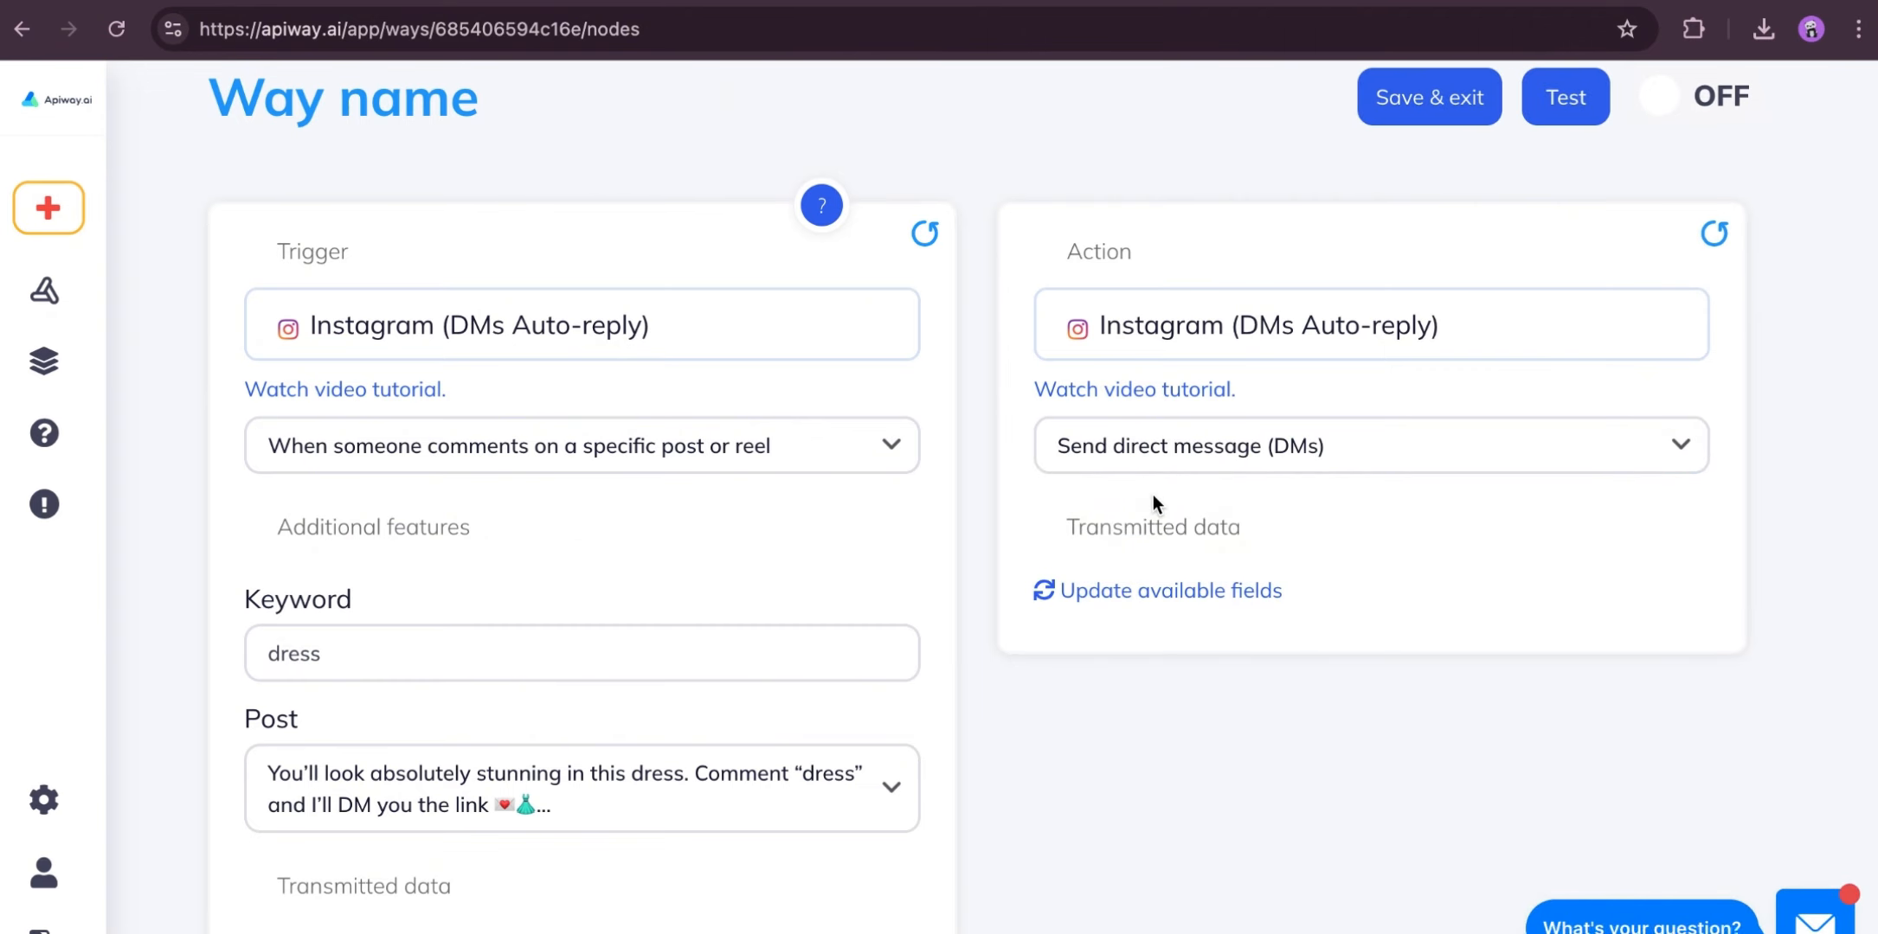
{"action": "left_click", "coordinate": [1116, 595]}
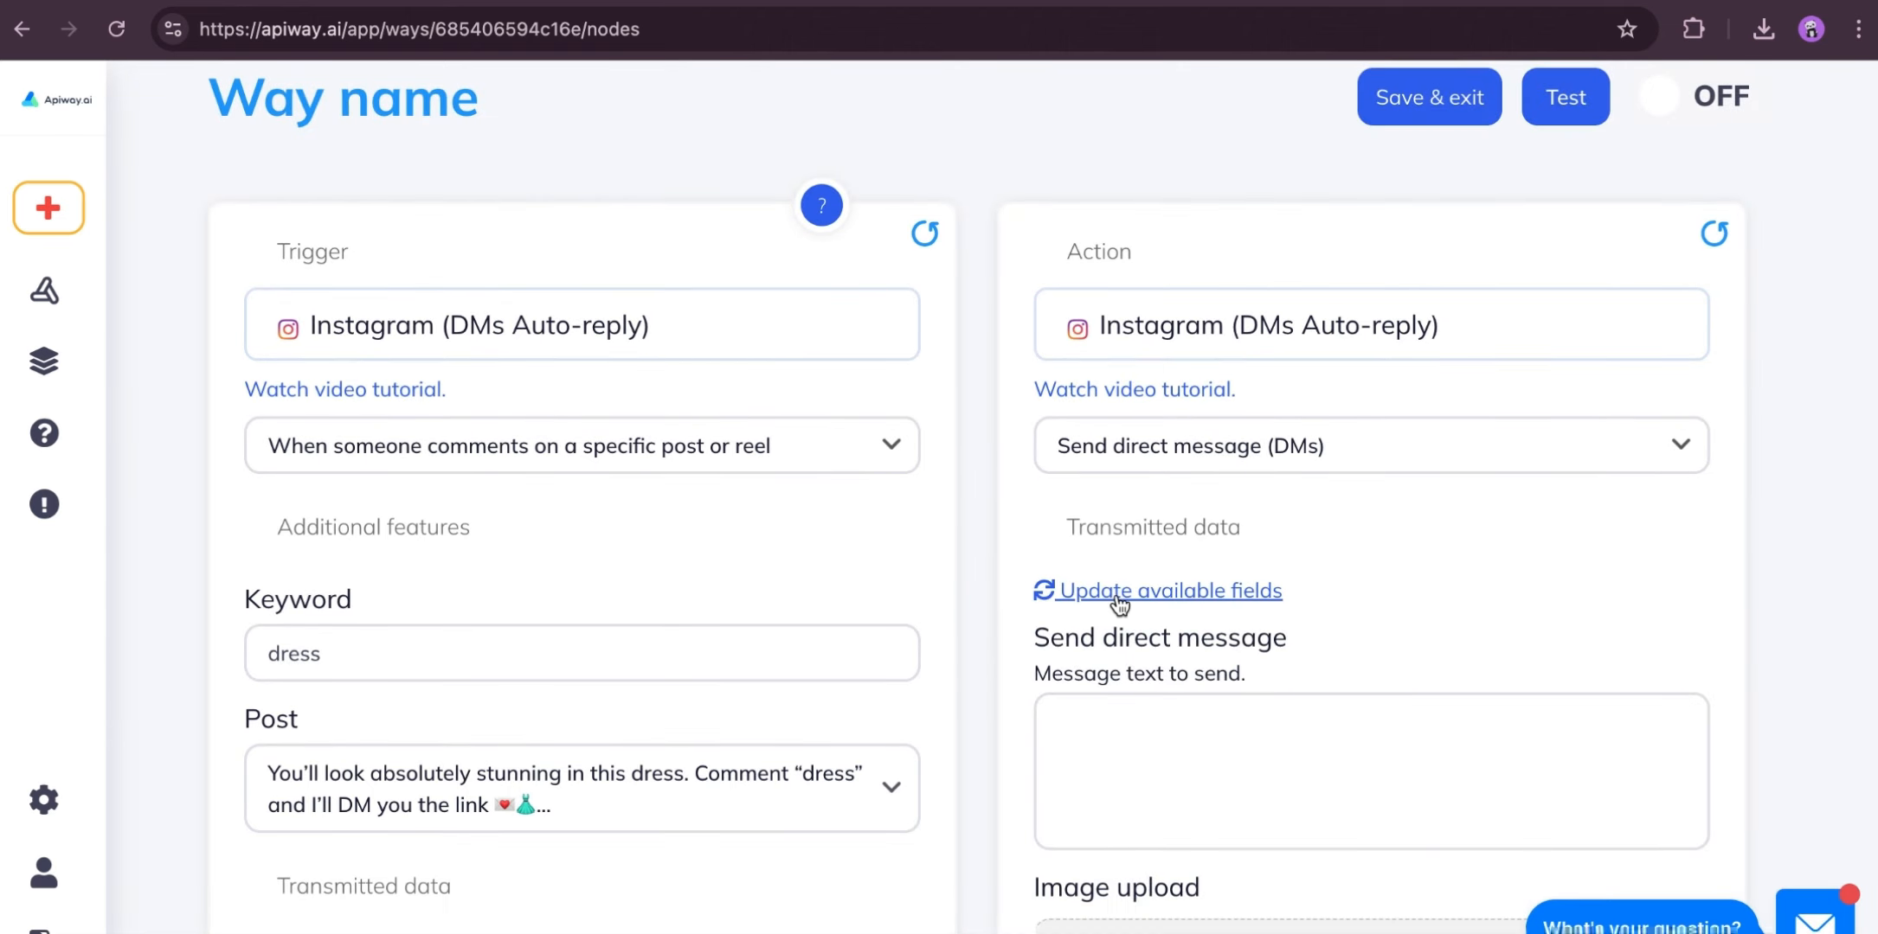
- Enter the direct message "Hey! Here's the link to the dress you asked about 👗" and attach the floral dress image
{"action": "scroll", "coordinate": [1005, 591], "scroll_direction": "down", "scroll_amount": 5}
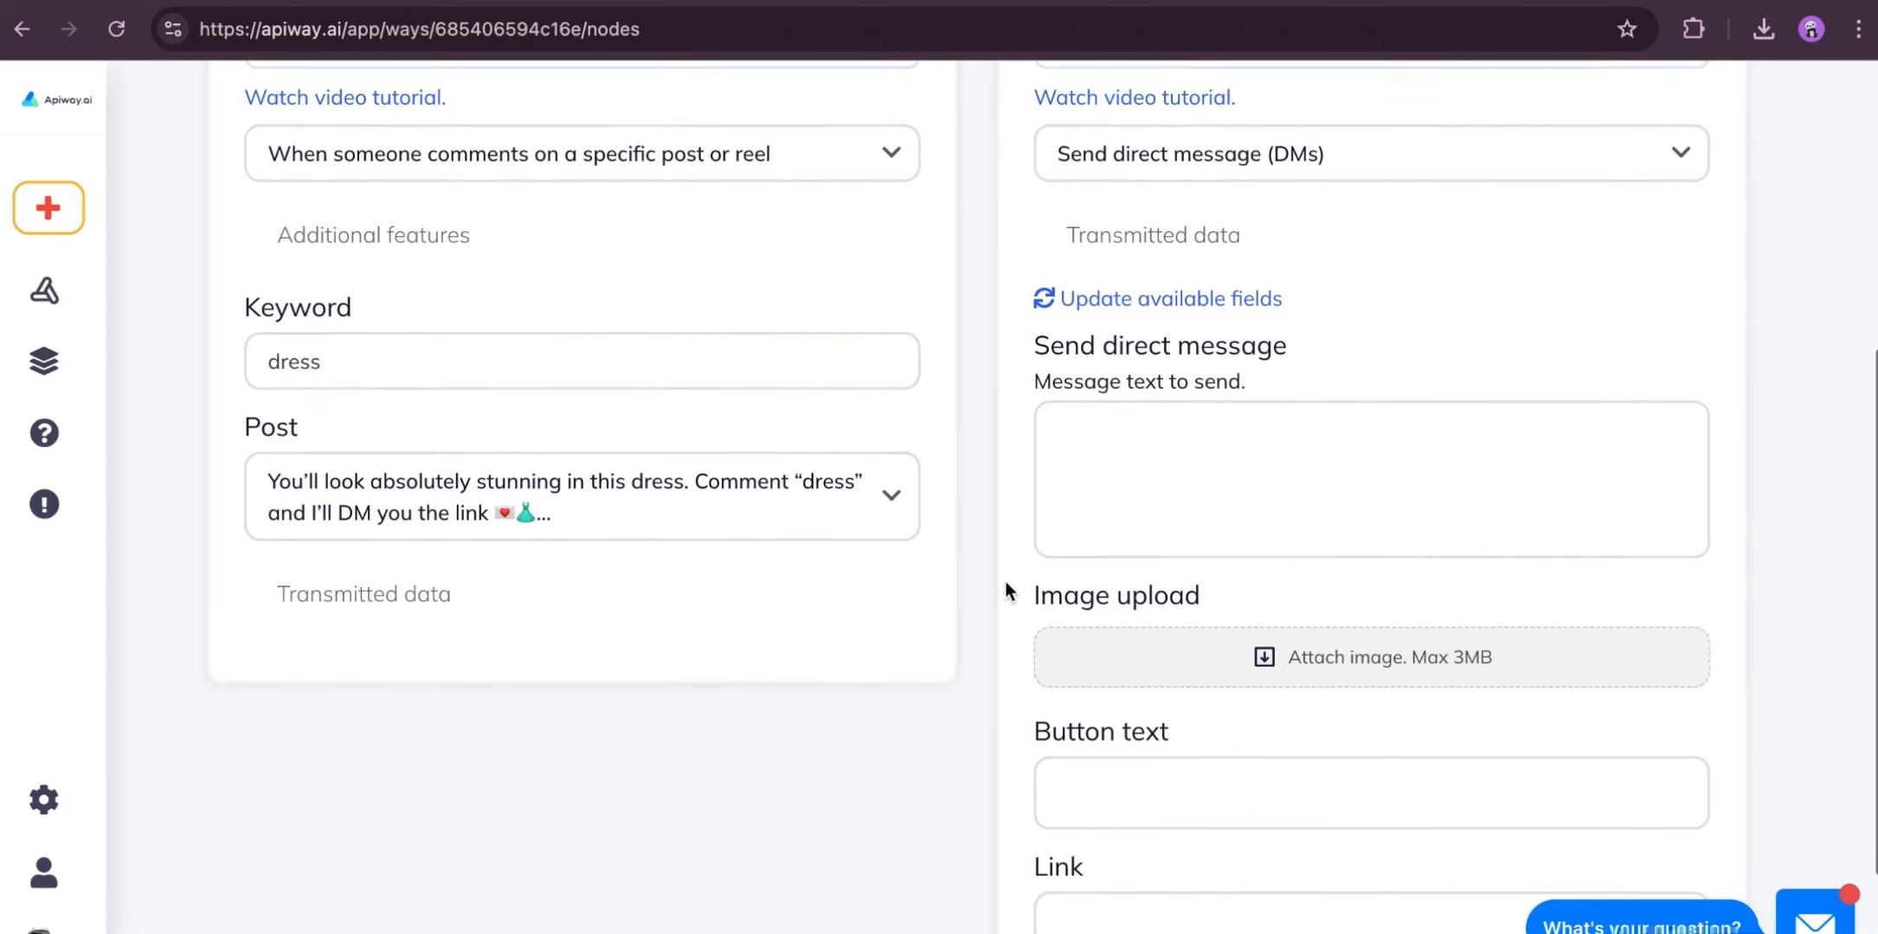
{"action": "scroll", "coordinate": [1005, 591], "scroll_direction": "down", "scroll_amount": 2}
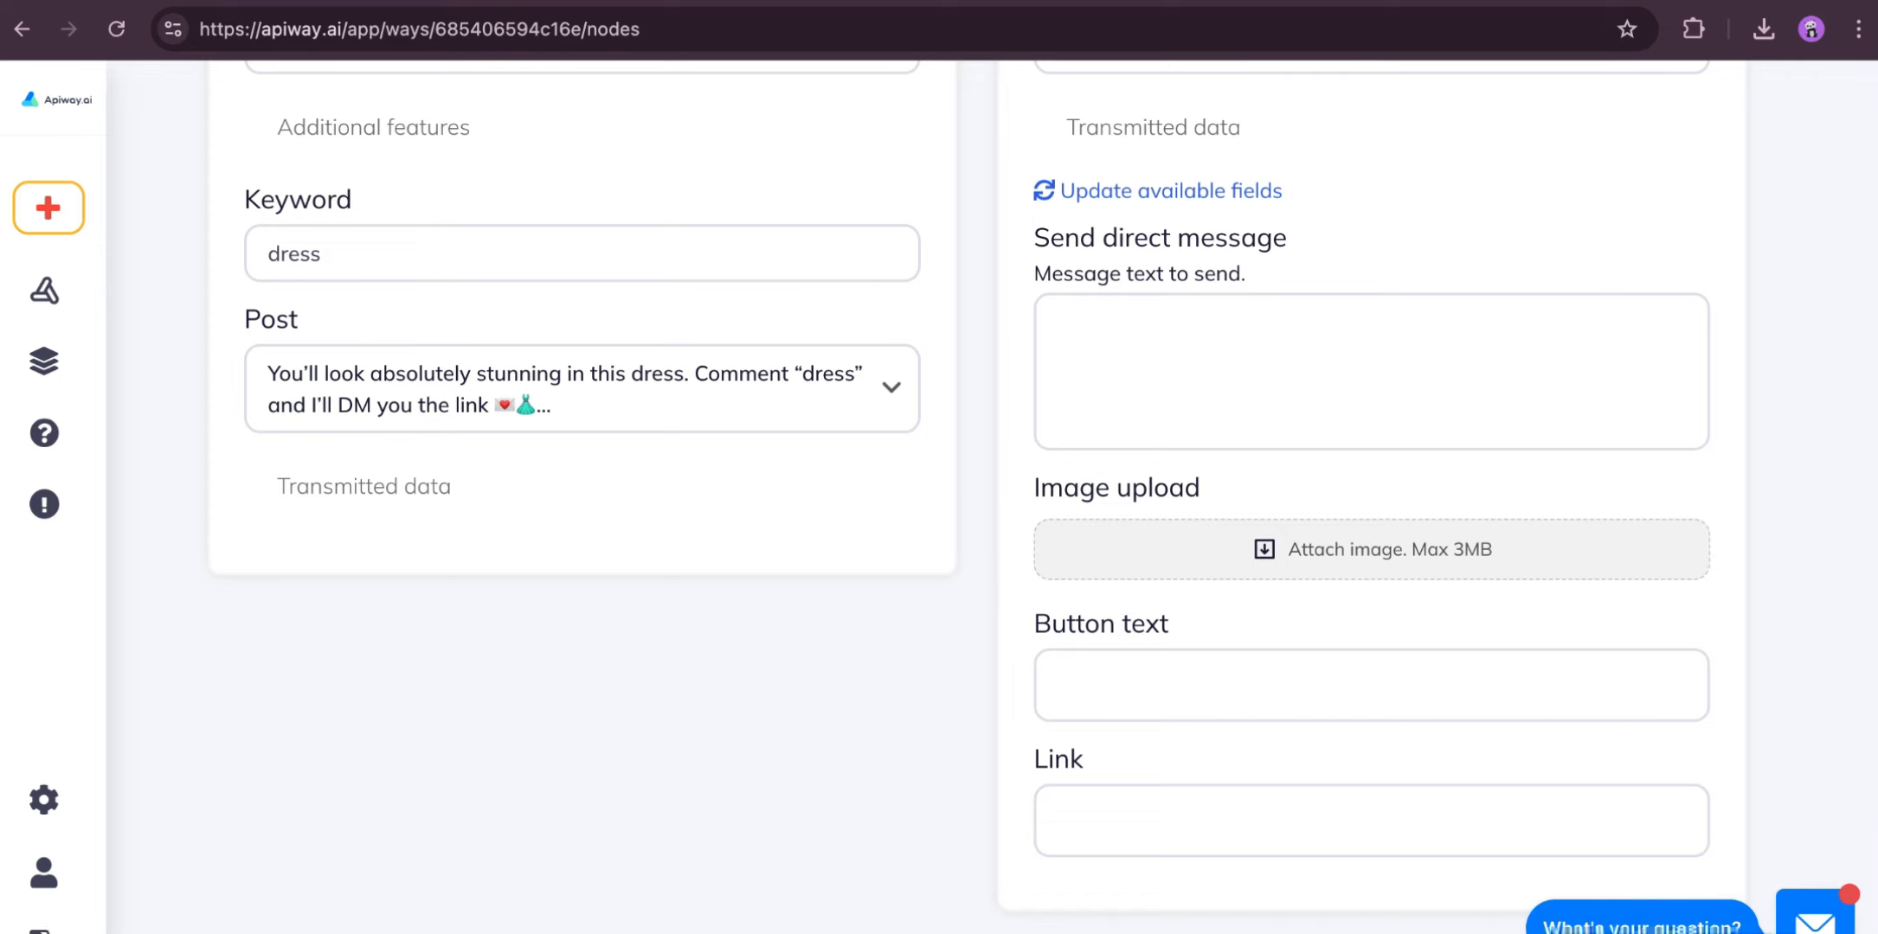
{"action": "left_click", "coordinate": [1114, 380]}
{"action": "type", "text": "Hey! Here’s the link to the dress you asked about 👗"}
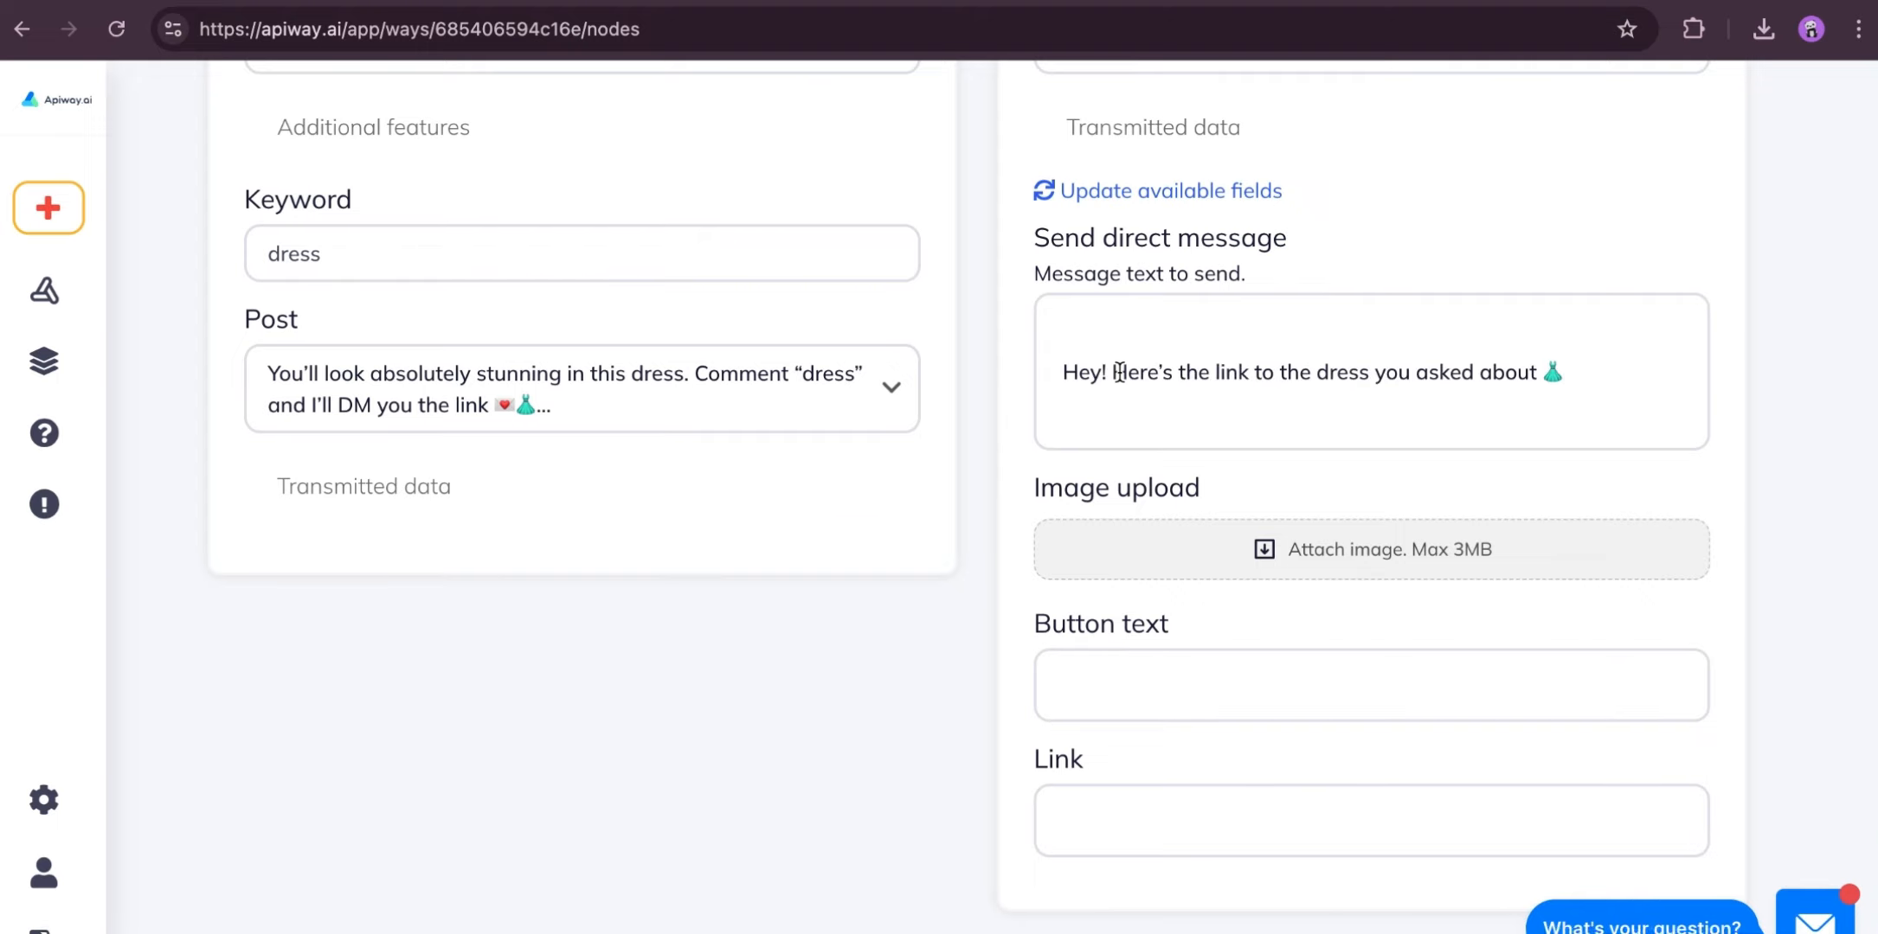
{"action": "left_click", "coordinate": [1245, 546]}
{"action": "double_click", "coordinate": [755, 353]}
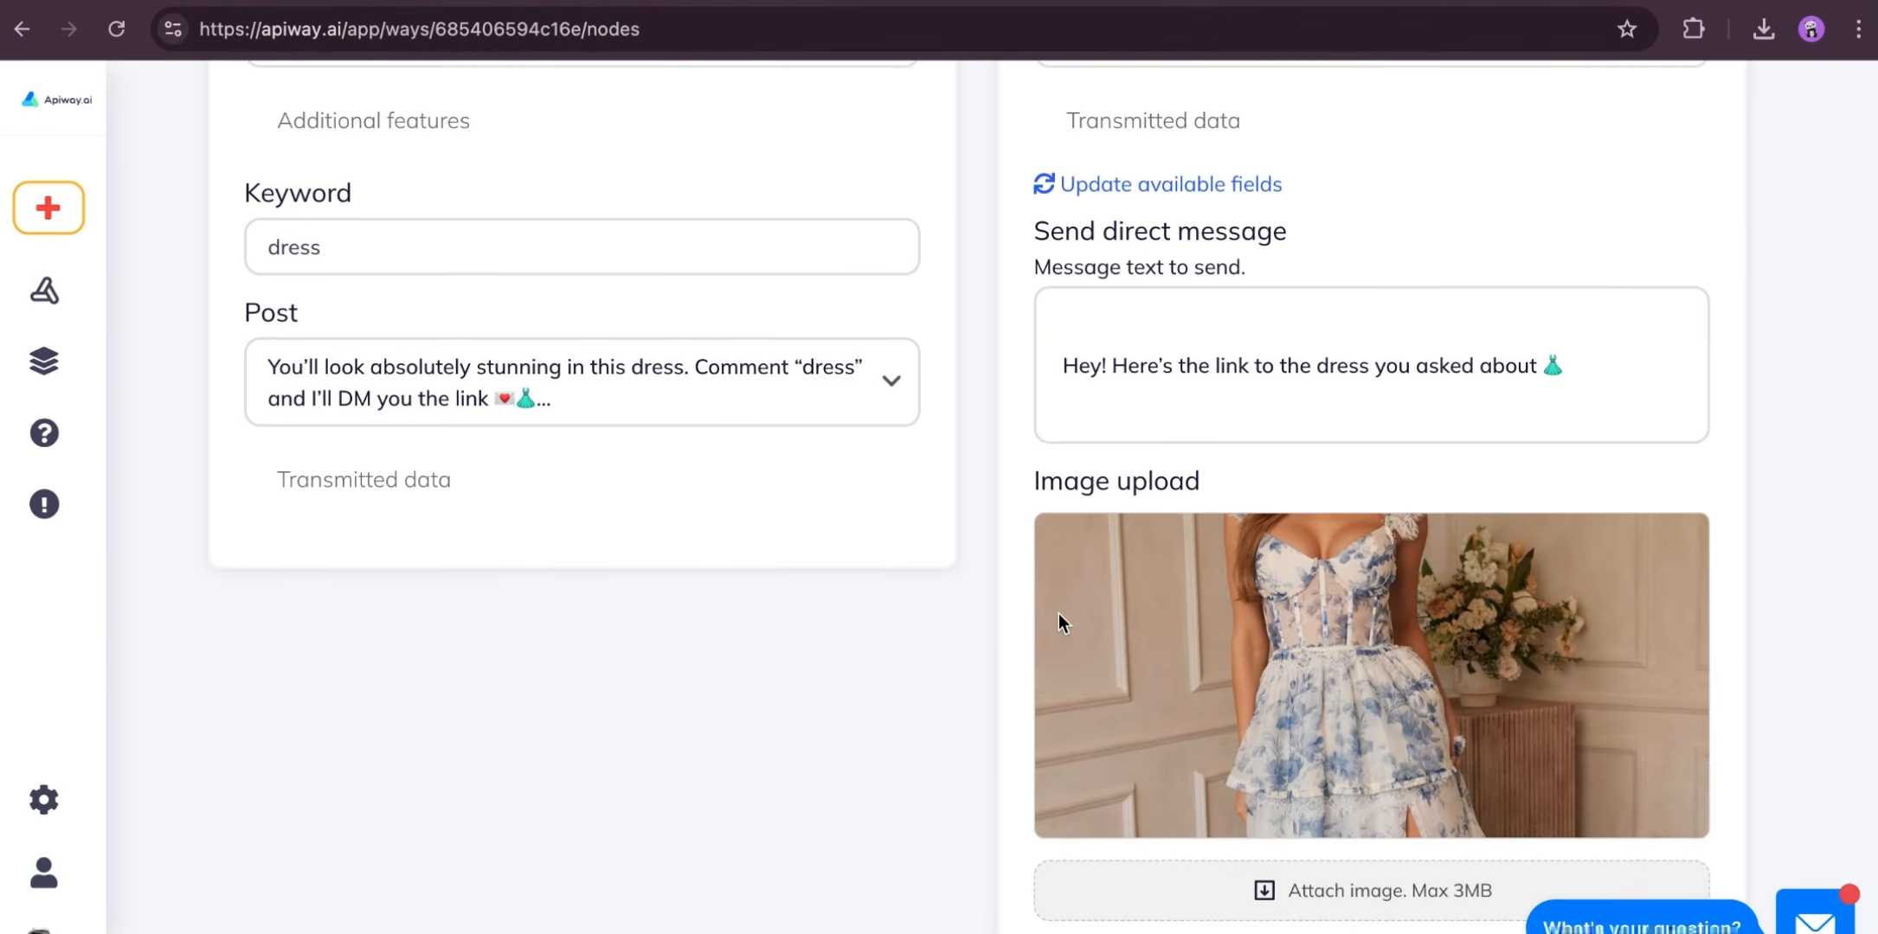
{"action": "scroll", "coordinate": [1057, 613], "scroll_direction": "down", "scroll_amount": 4}
{"action": "left_click", "coordinate": [1106, 695]}
{"action": "type", "text": "View the "}
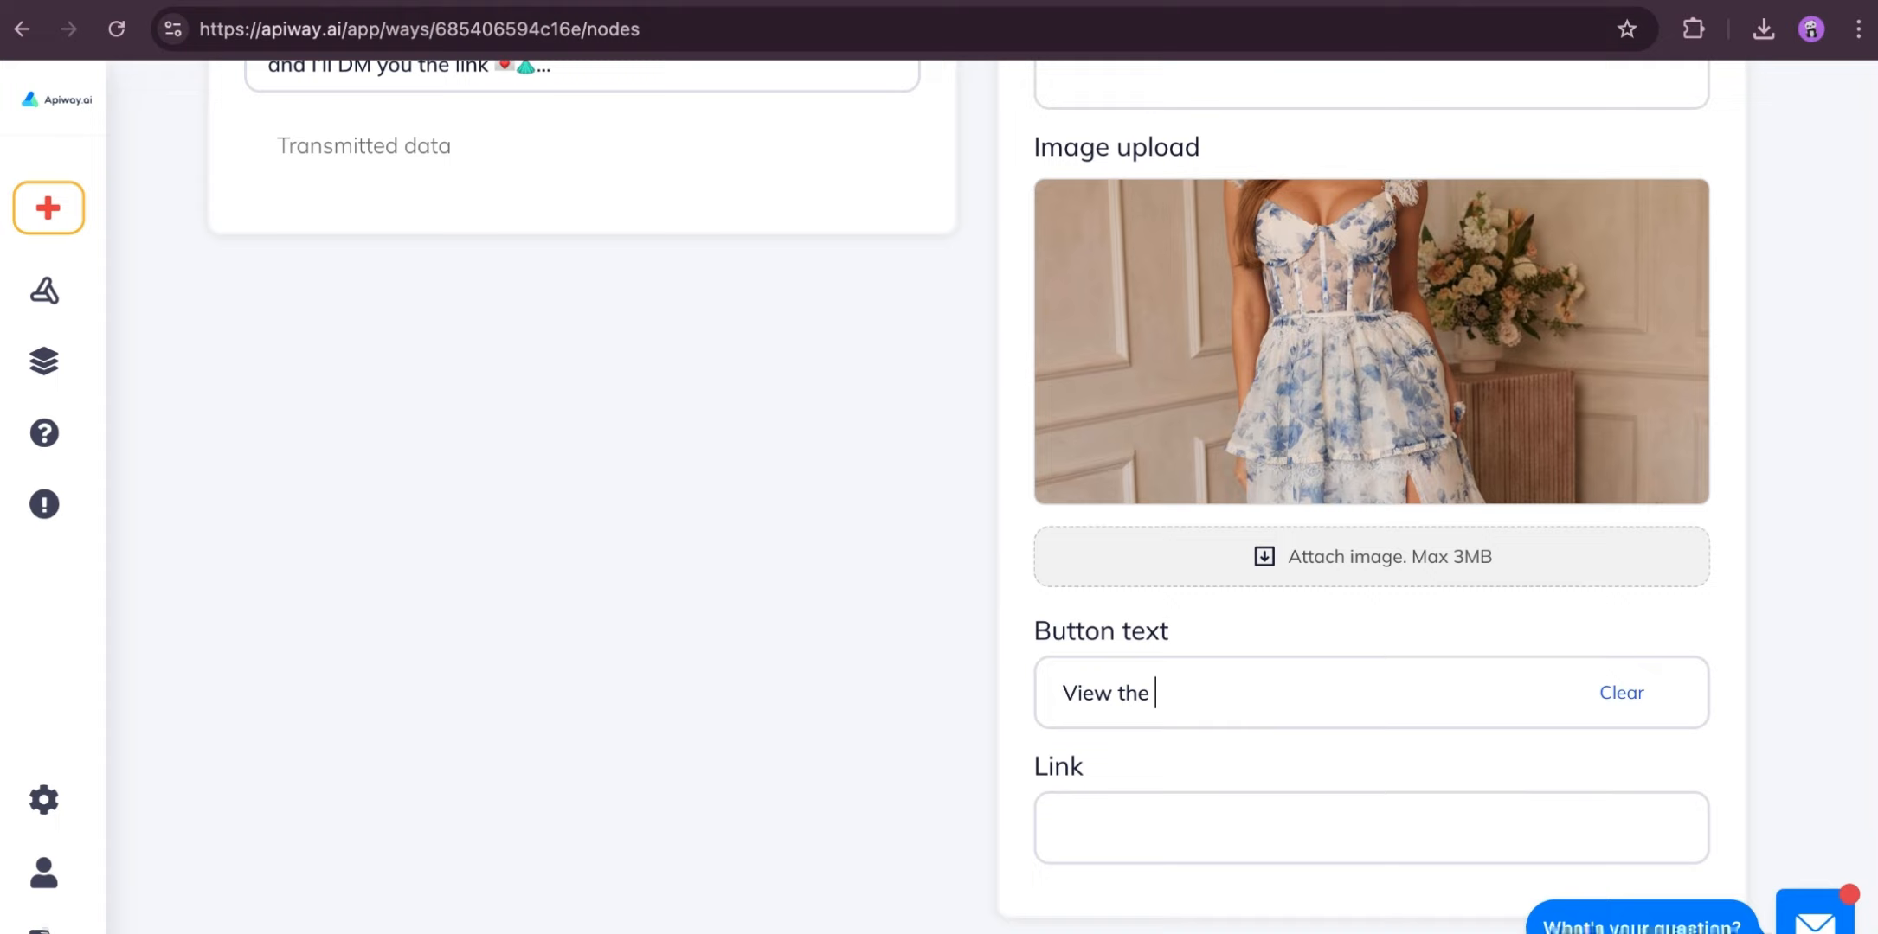
{"action": "type", "text": "dress"}
{"action": "scroll", "coordinate": [981, 578], "scroll_direction": "down", "scroll_amount": 2}
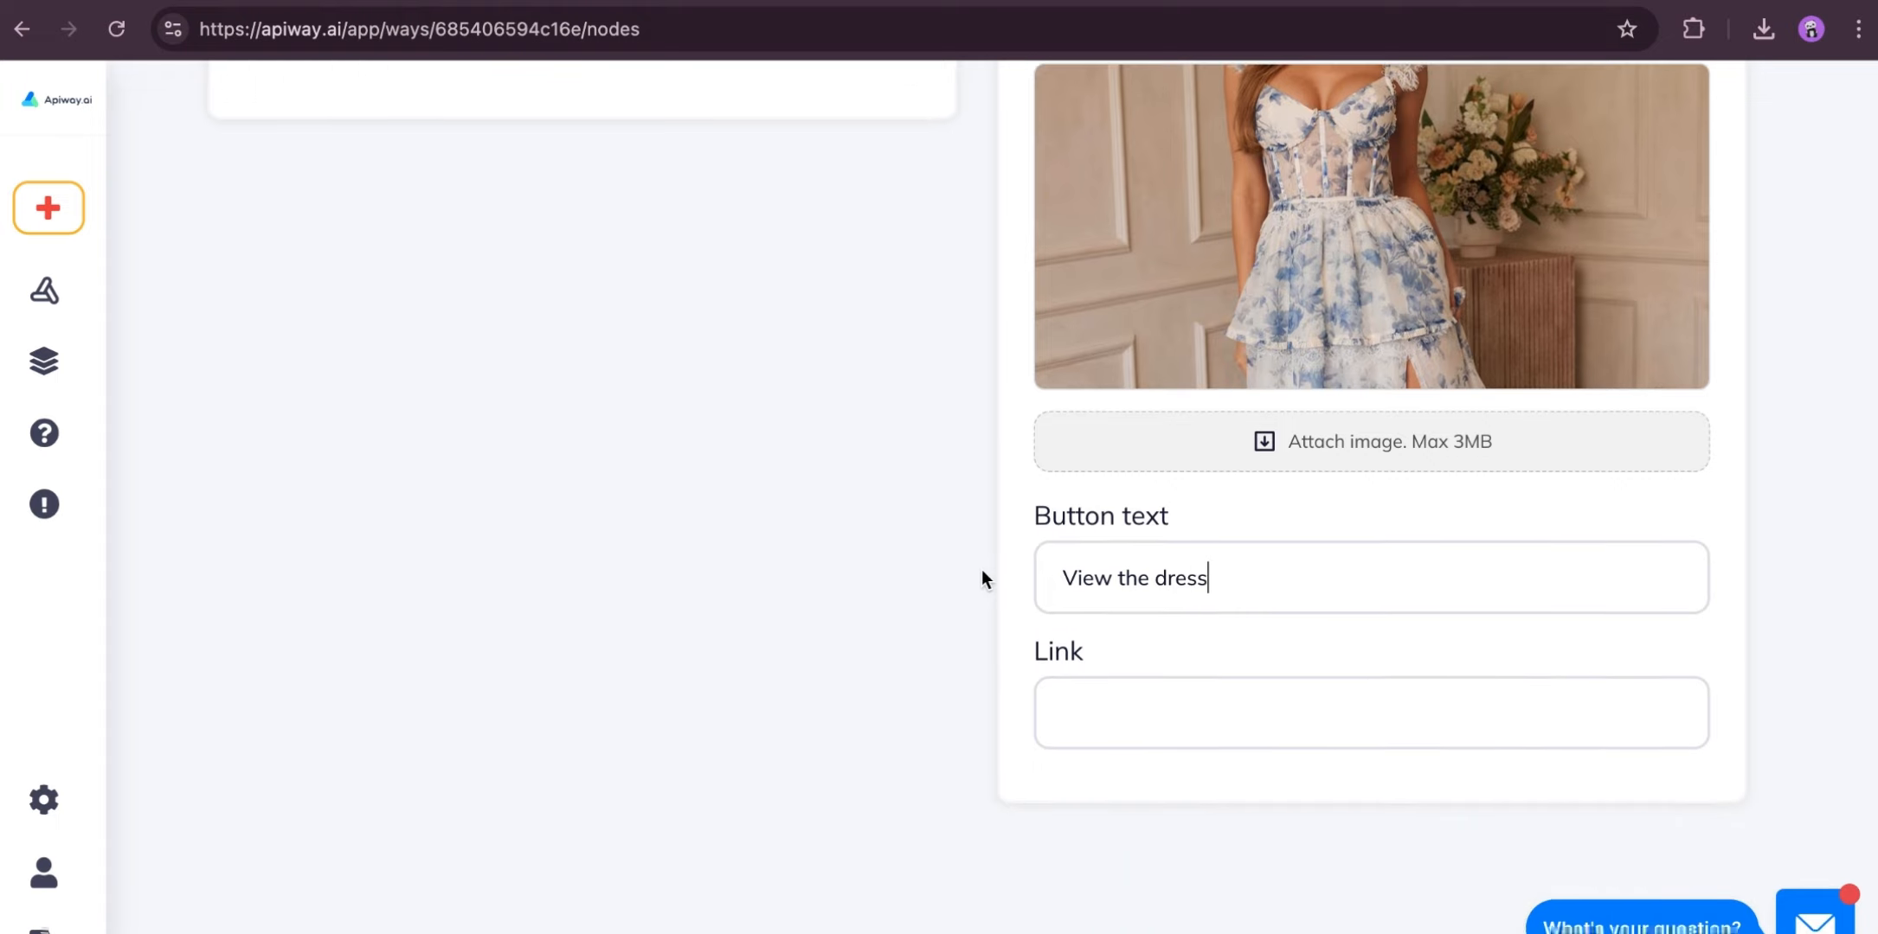
{"action": "left_click", "coordinate": [1088, 716]}
{"action": "type", "text": "https://www.amazon.com/Amazon-Essentials-Womens-Feminine-Waisted/dp/B08JDXF77W/"}
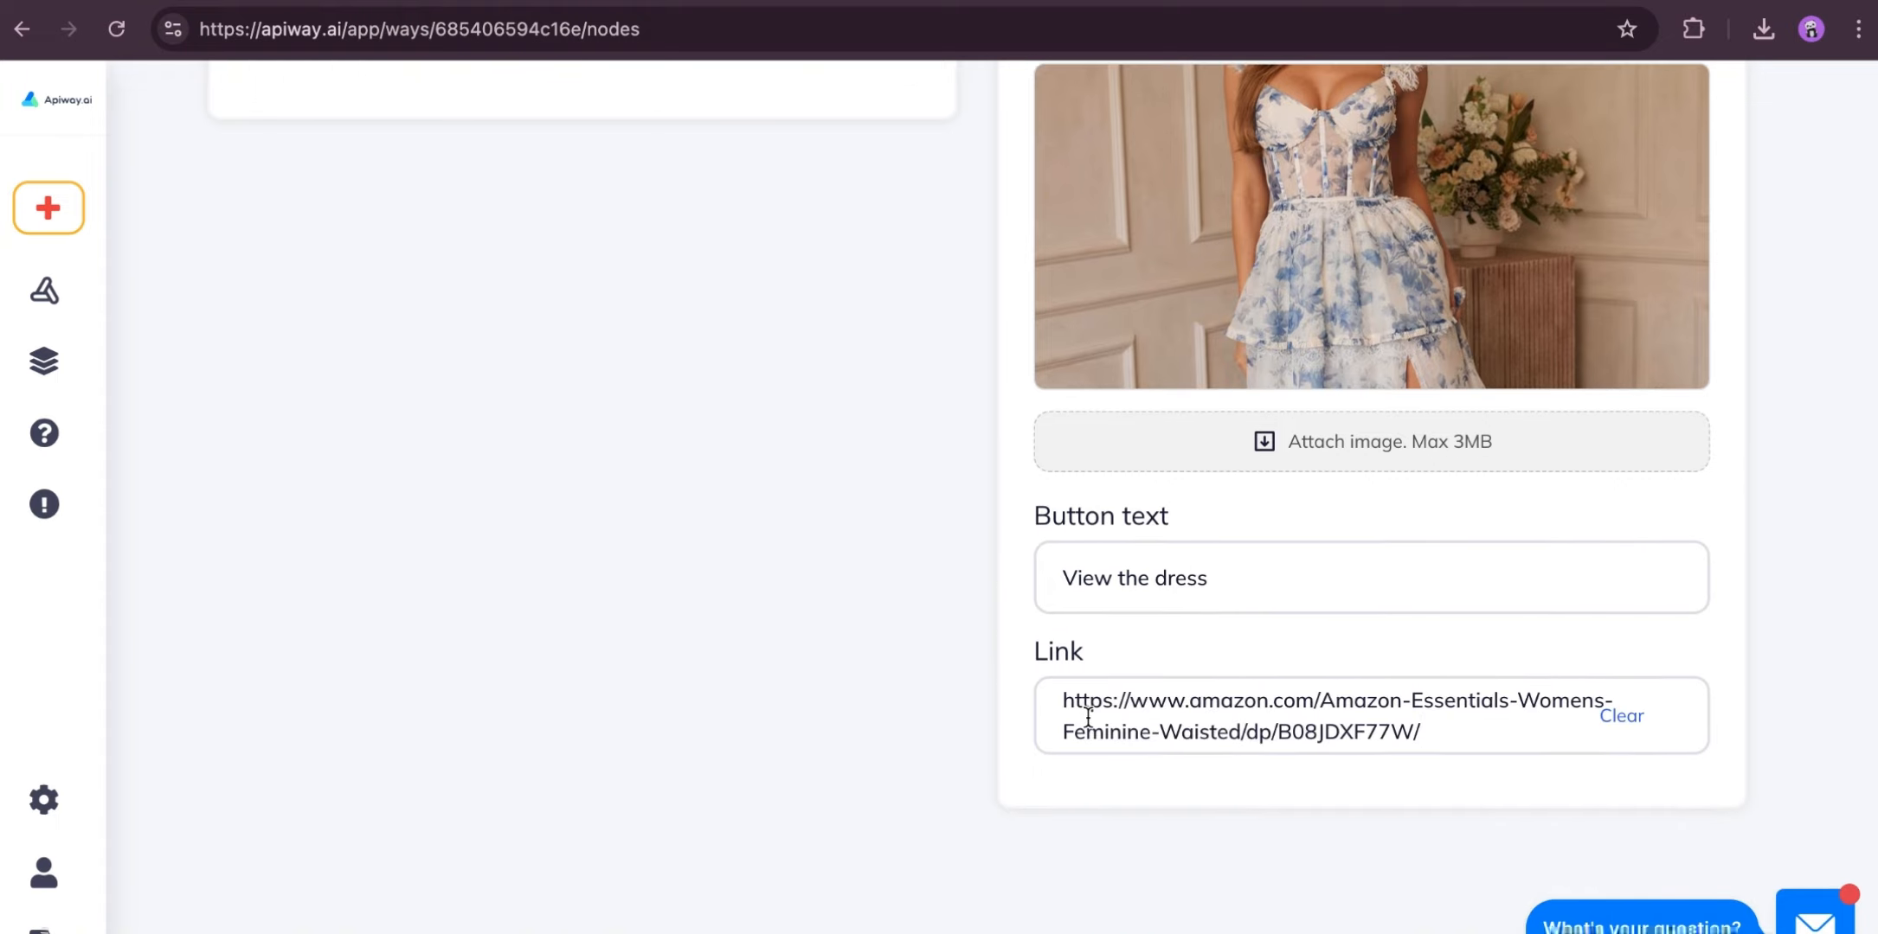
- Turn on the direct-message way
{"action": "scroll", "coordinate": [1088, 716], "scroll_direction": "up", "scroll_amount": 10}
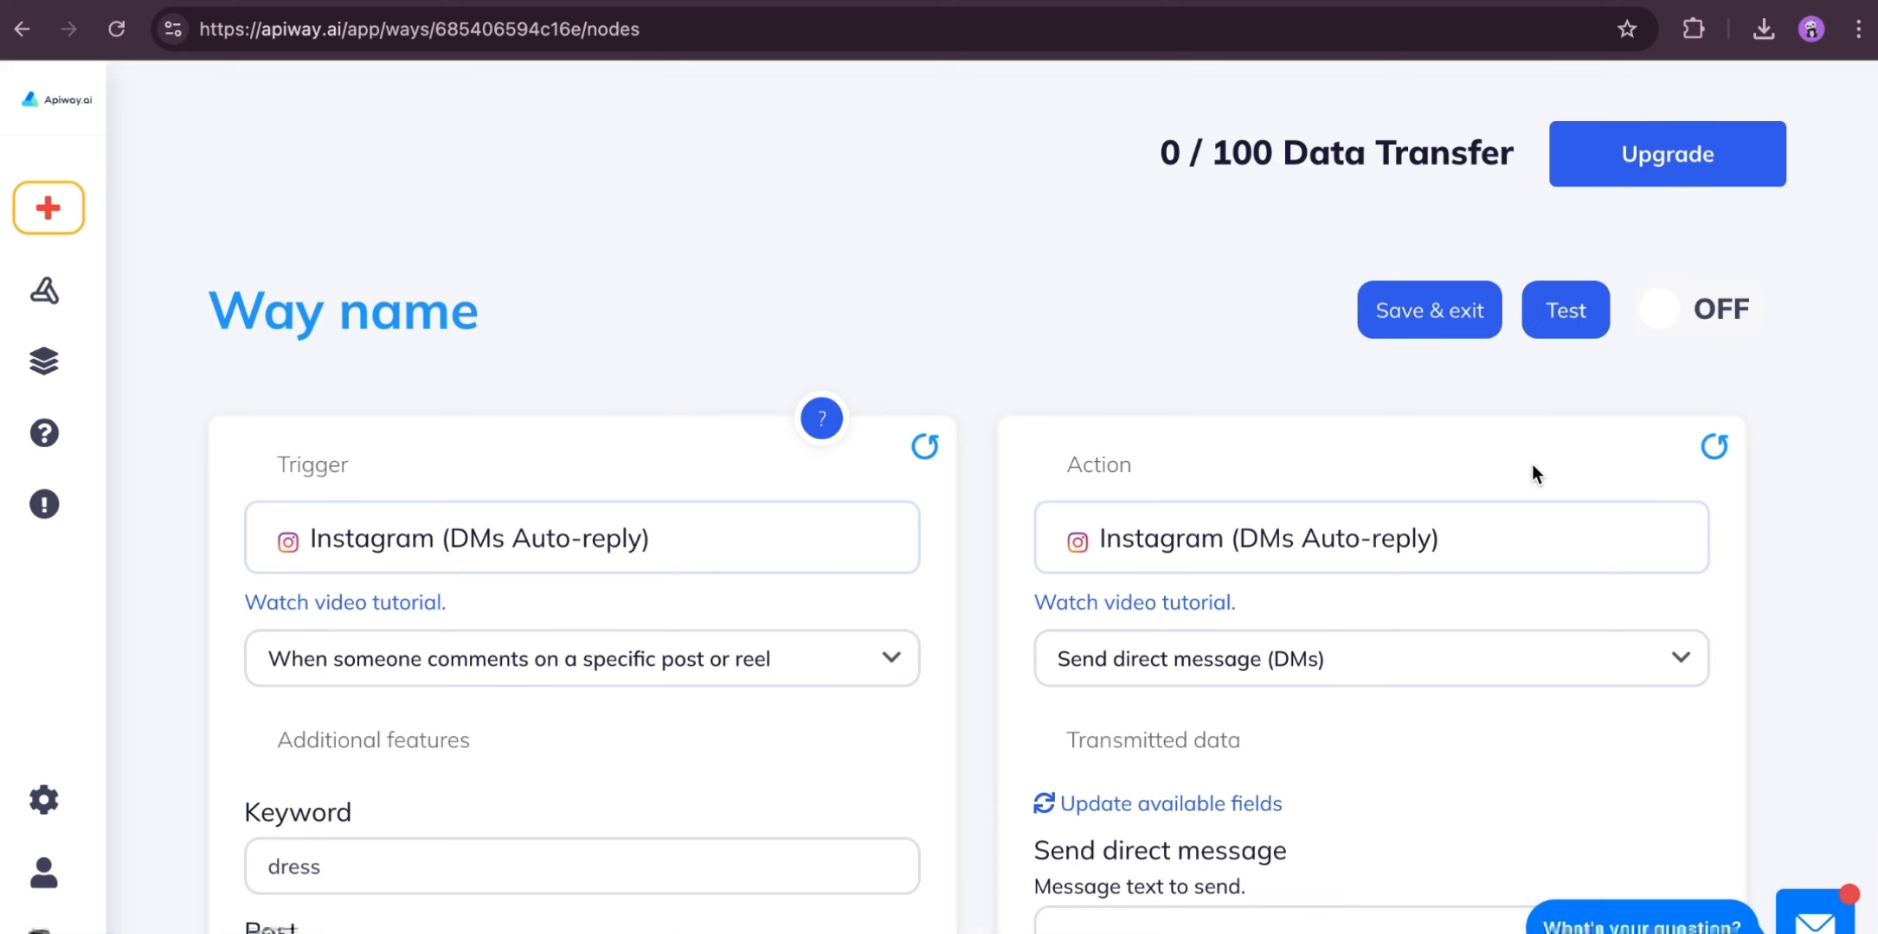
{"action": "left_click", "coordinate": [1691, 316]}
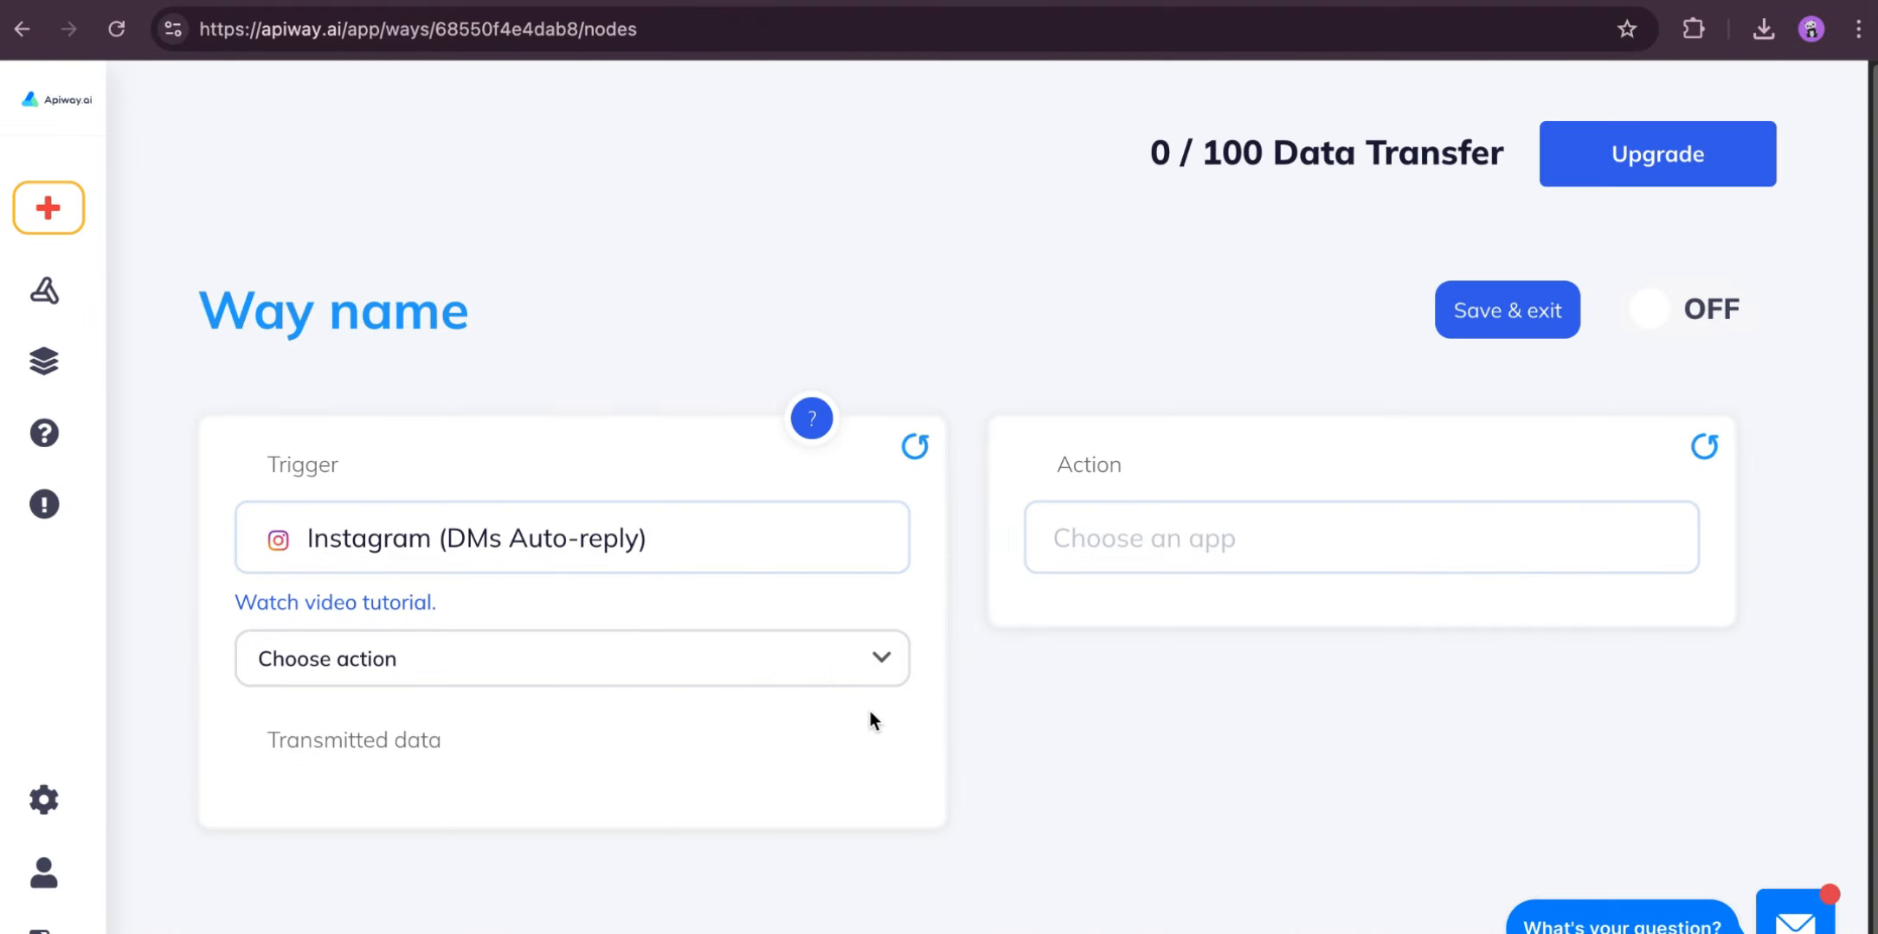
- Set the second way's trigger to "When someone comments on a specific post or reel" with the keyword "dress"
{"action": "left_click", "coordinate": [834, 673]}
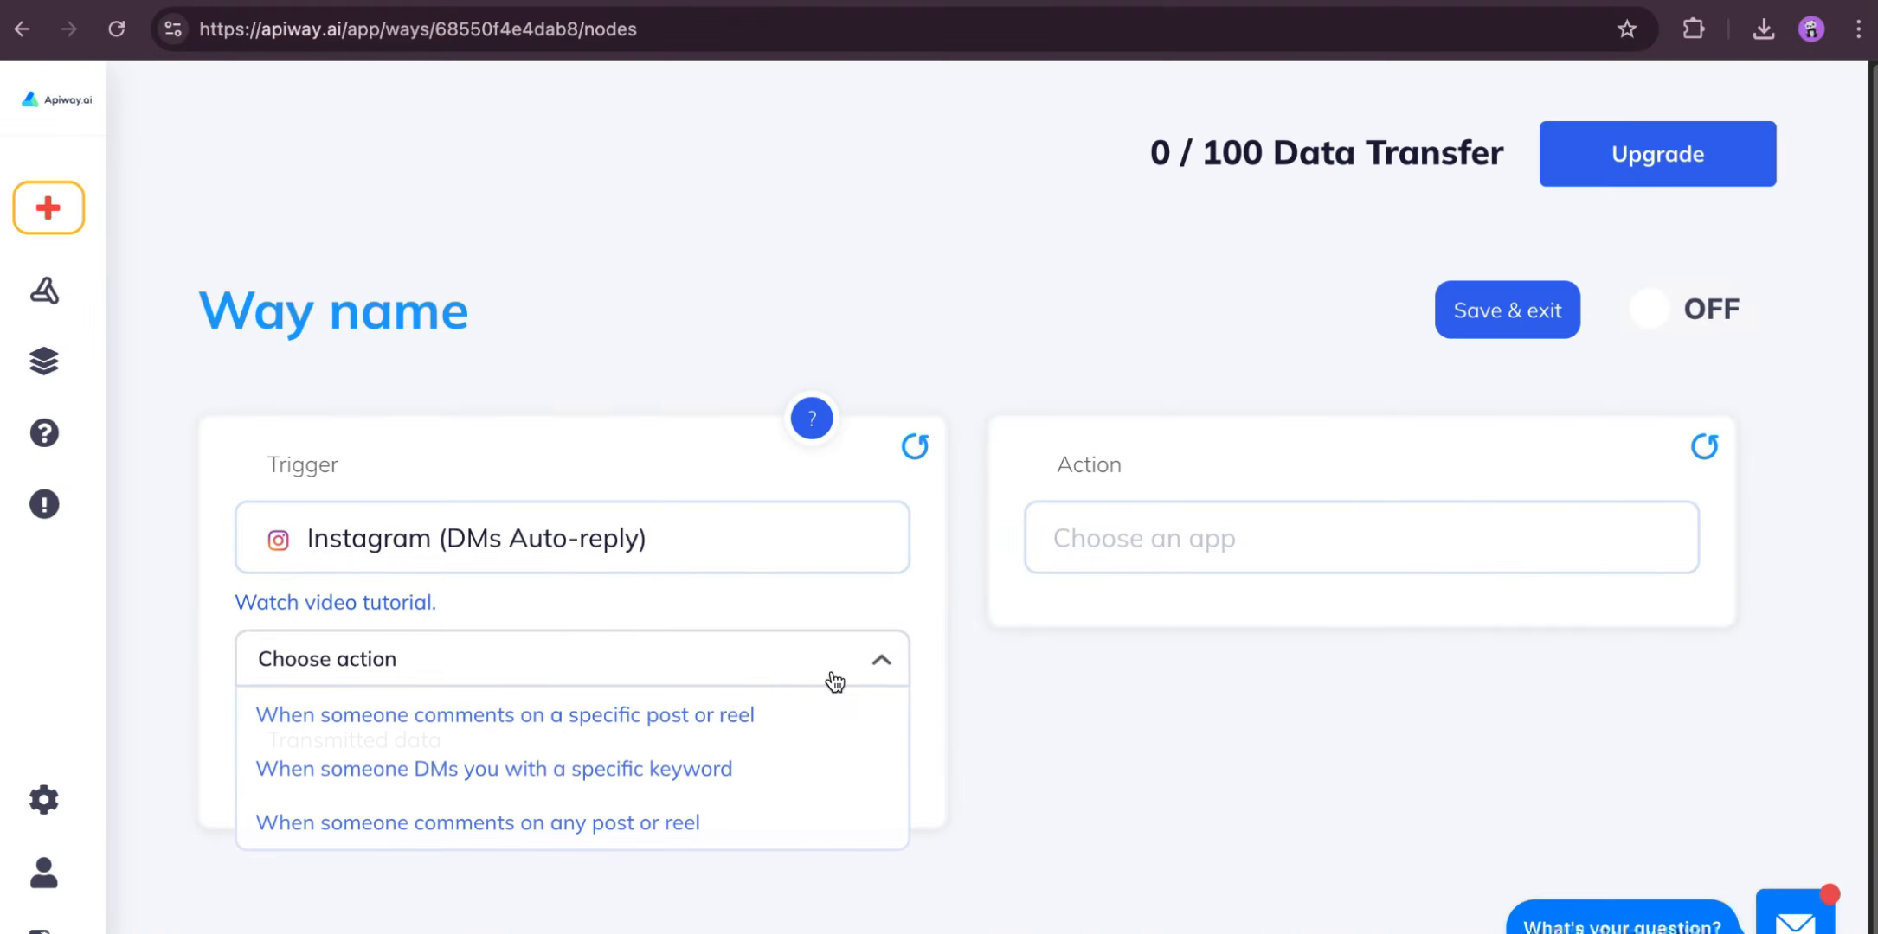
{"action": "left_click", "coordinate": [658, 718]}
{"action": "scroll", "coordinate": [511, 866], "scroll_direction": "down", "scroll_amount": 1}
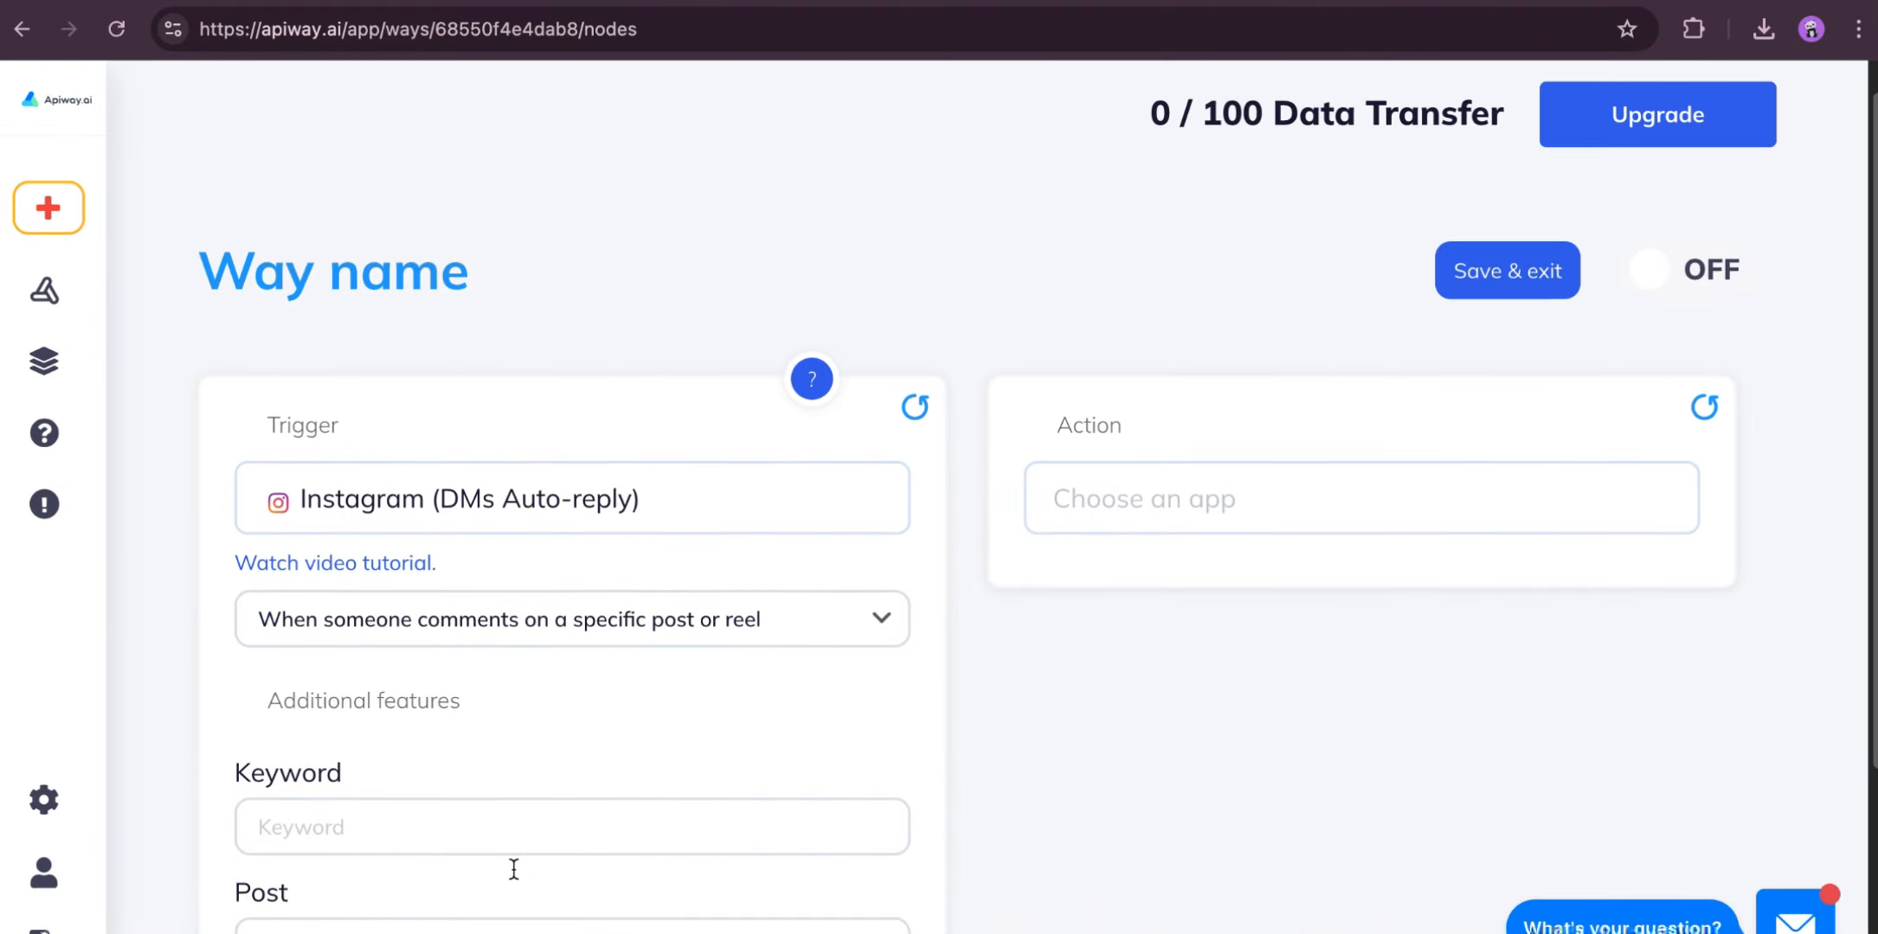
{"action": "left_click", "coordinate": [500, 836]}
{"action": "type", "text": "dres"}
{"action": "key", "text": "BackSpace"}
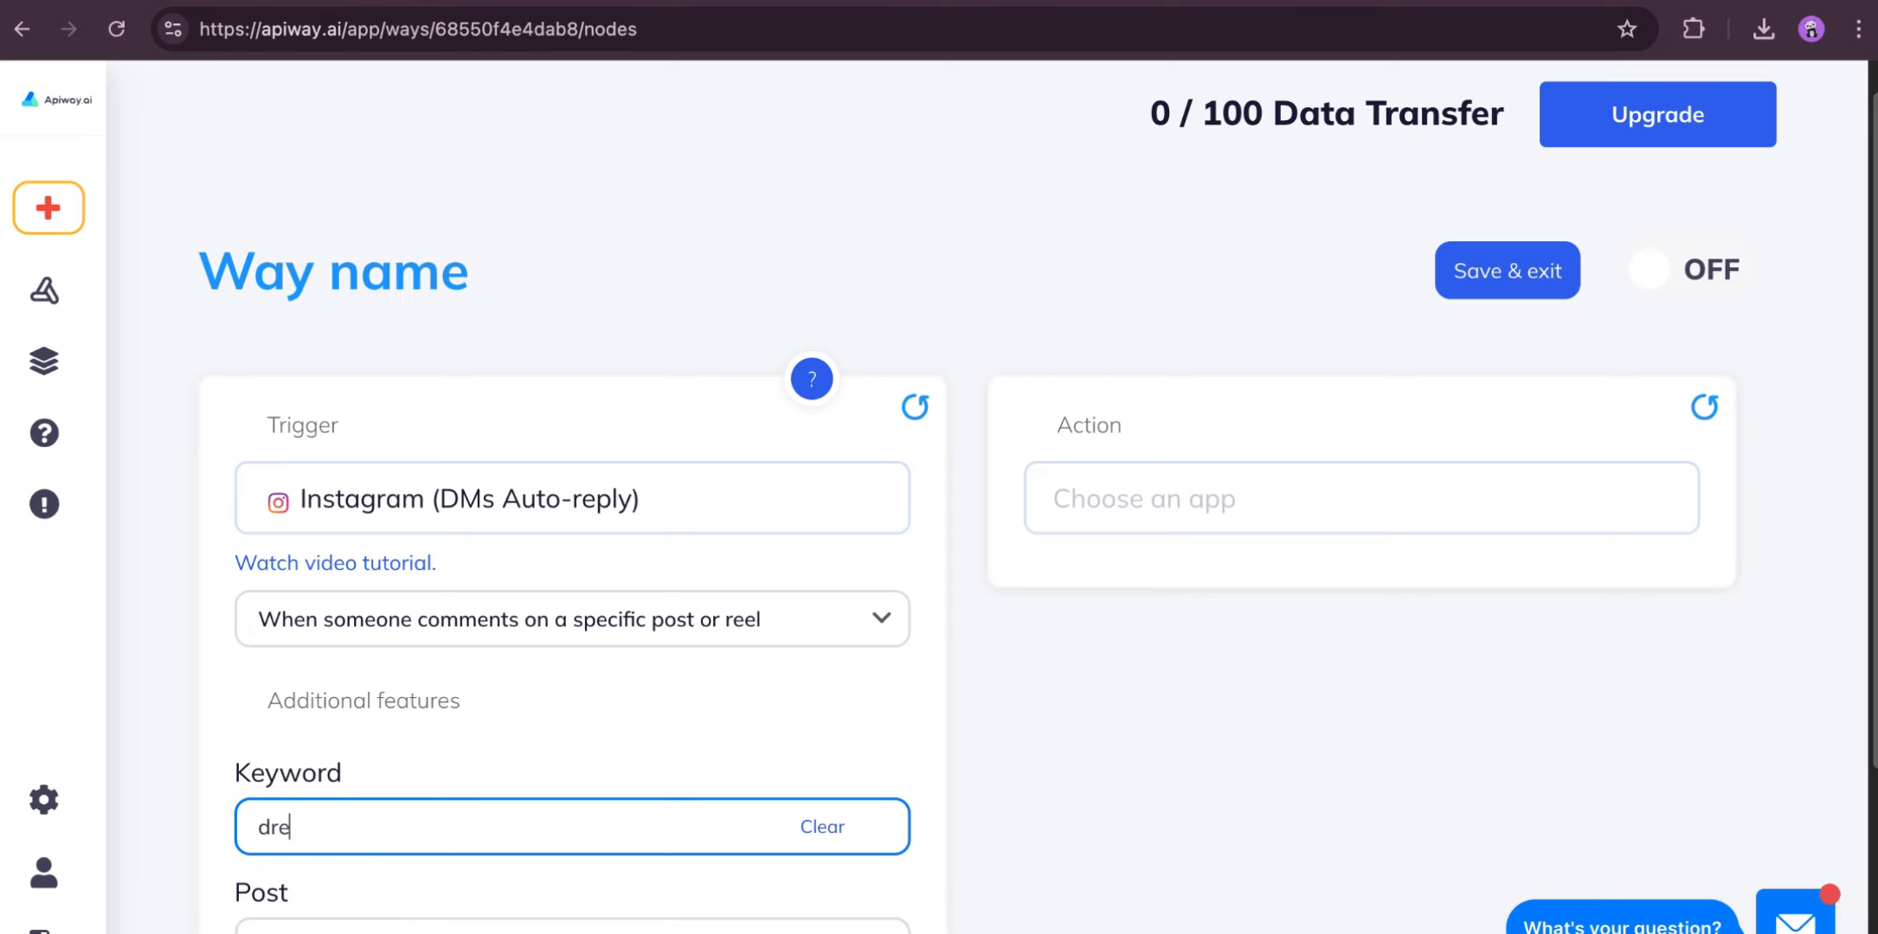
{"action": "type", "text": "ss"}
- Choose the post beginning "You'll look absolutely stunning in this dress" as the trigger's post
{"action": "scroll", "coordinate": [987, 519], "scroll_direction": "down", "scroll_amount": 5}
{"action": "left_click", "coordinate": [456, 615]}
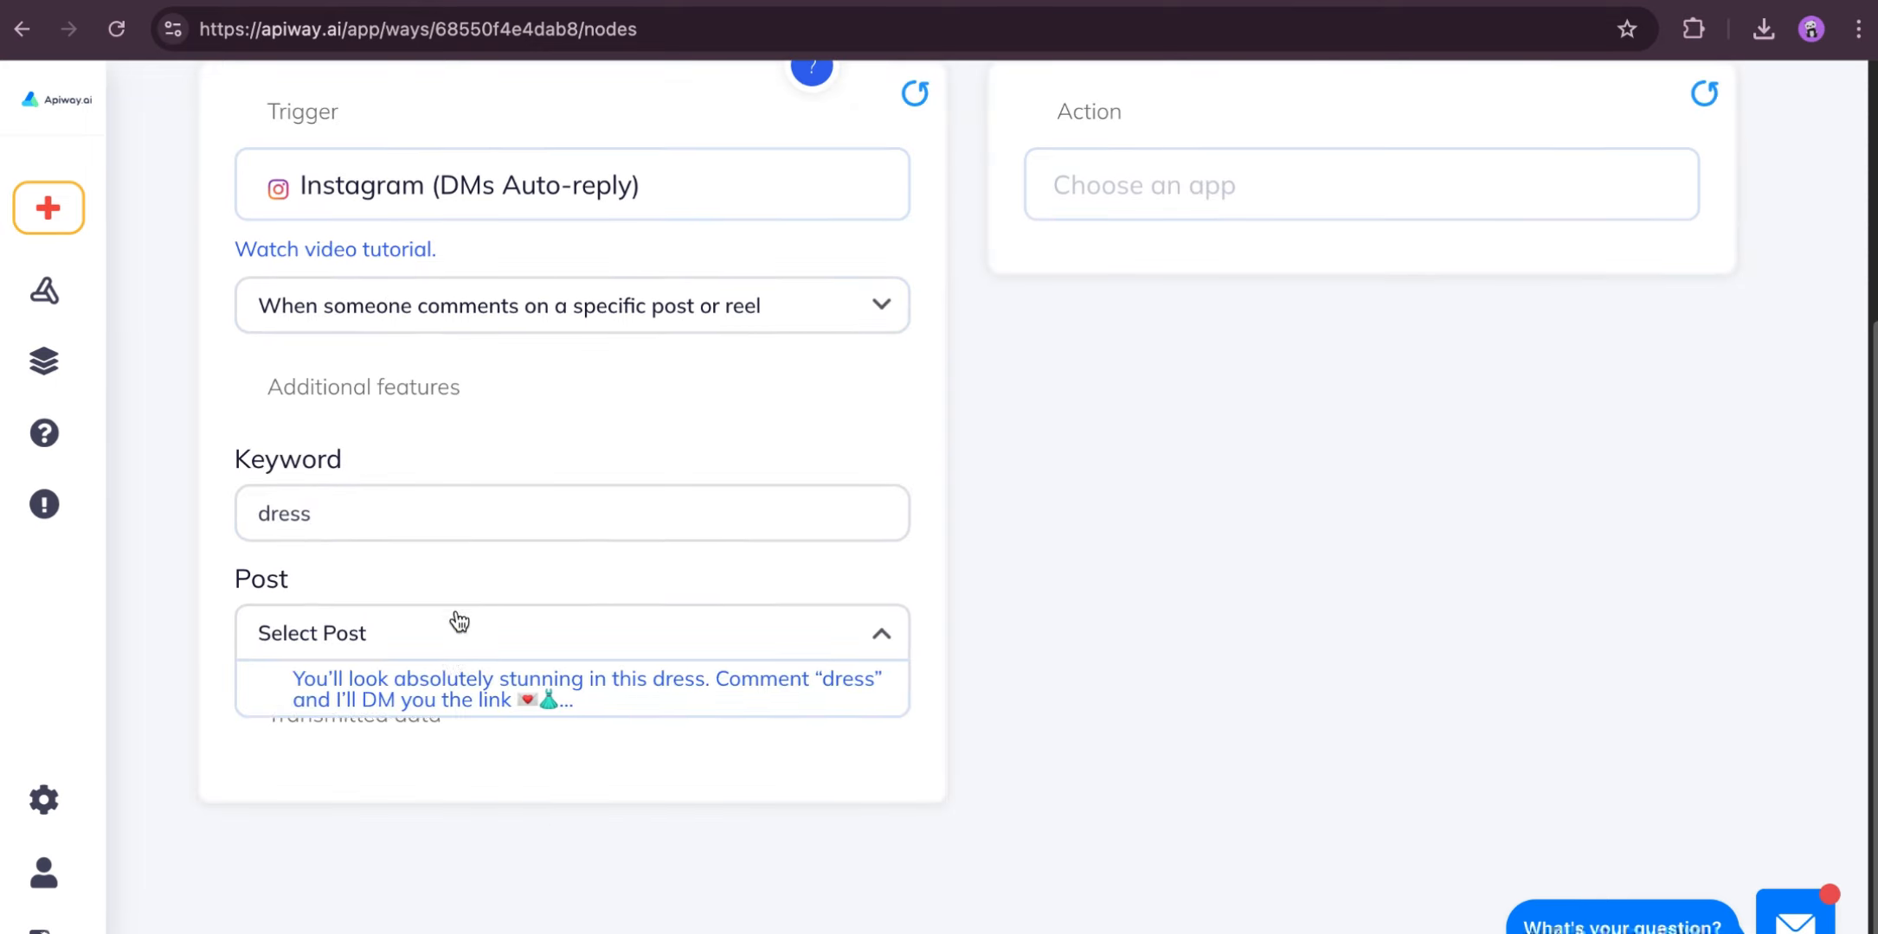
{"action": "left_click", "coordinate": [453, 672]}
- Set the way's action to Instagram (DMs Auto-reply) with the "Reply to a comment" option
{"action": "scroll", "coordinate": [1185, 538], "scroll_direction": "up", "scroll_amount": 3}
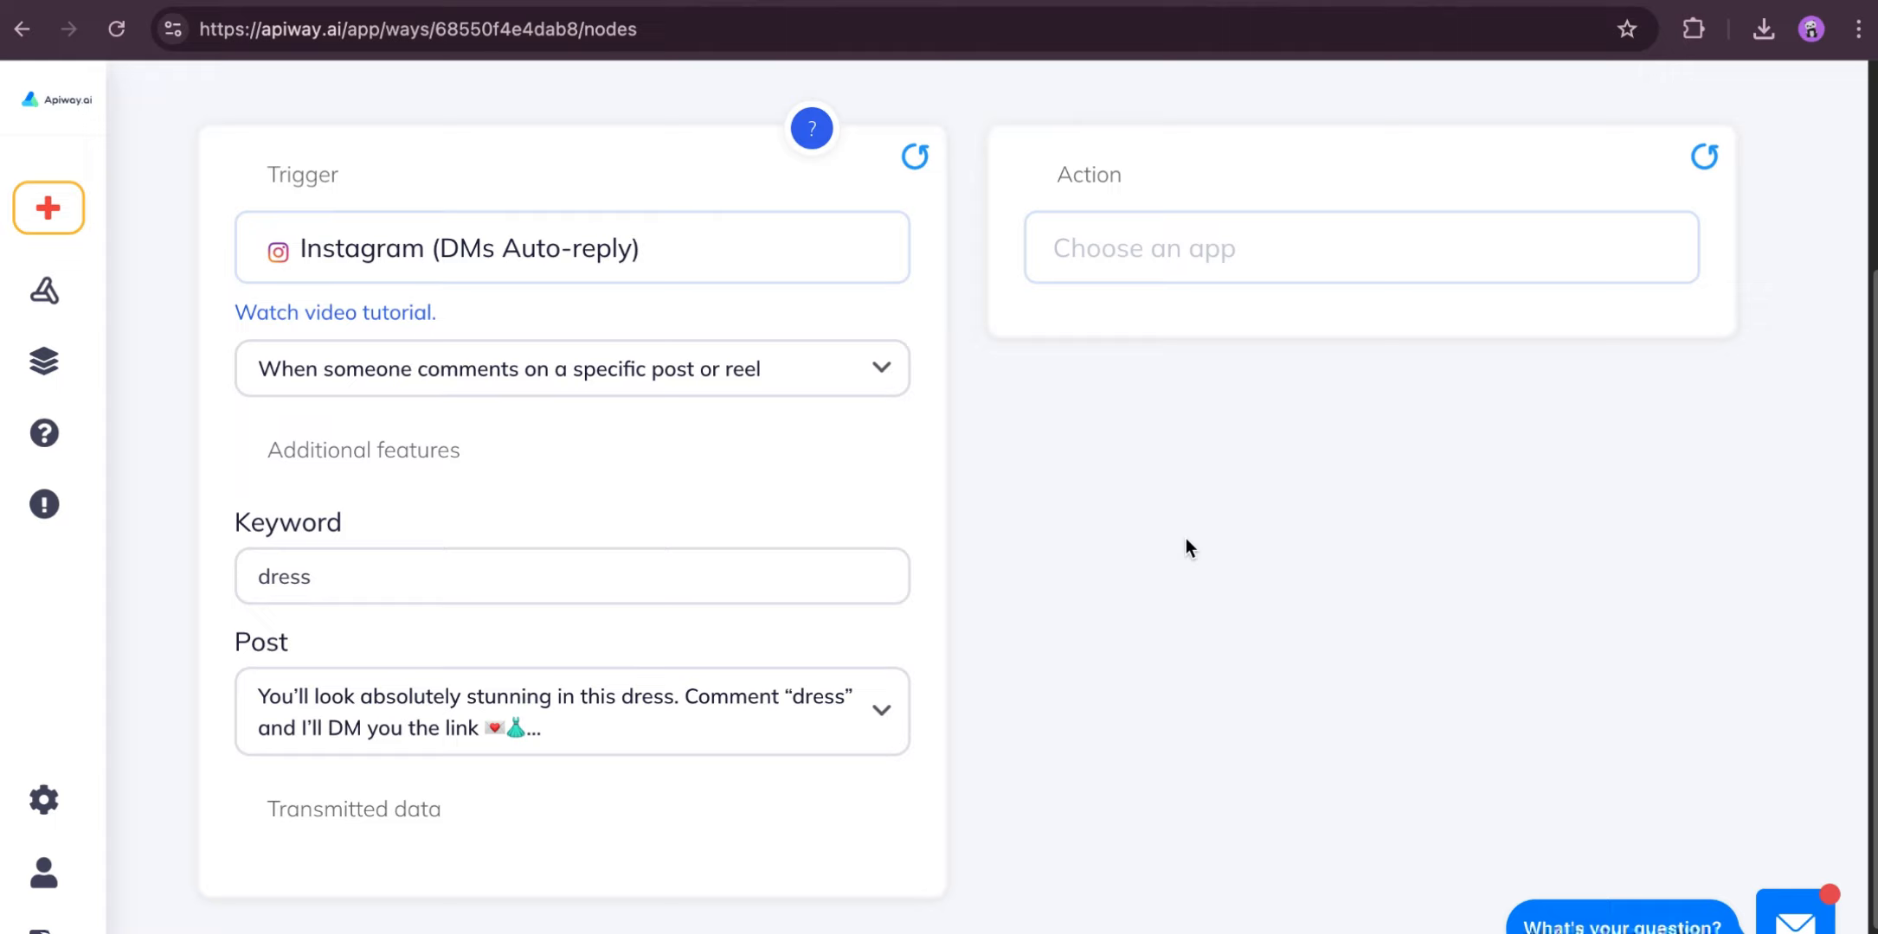
{"action": "left_click", "coordinate": [1160, 353]}
{"action": "left_click", "coordinate": [1162, 497]}
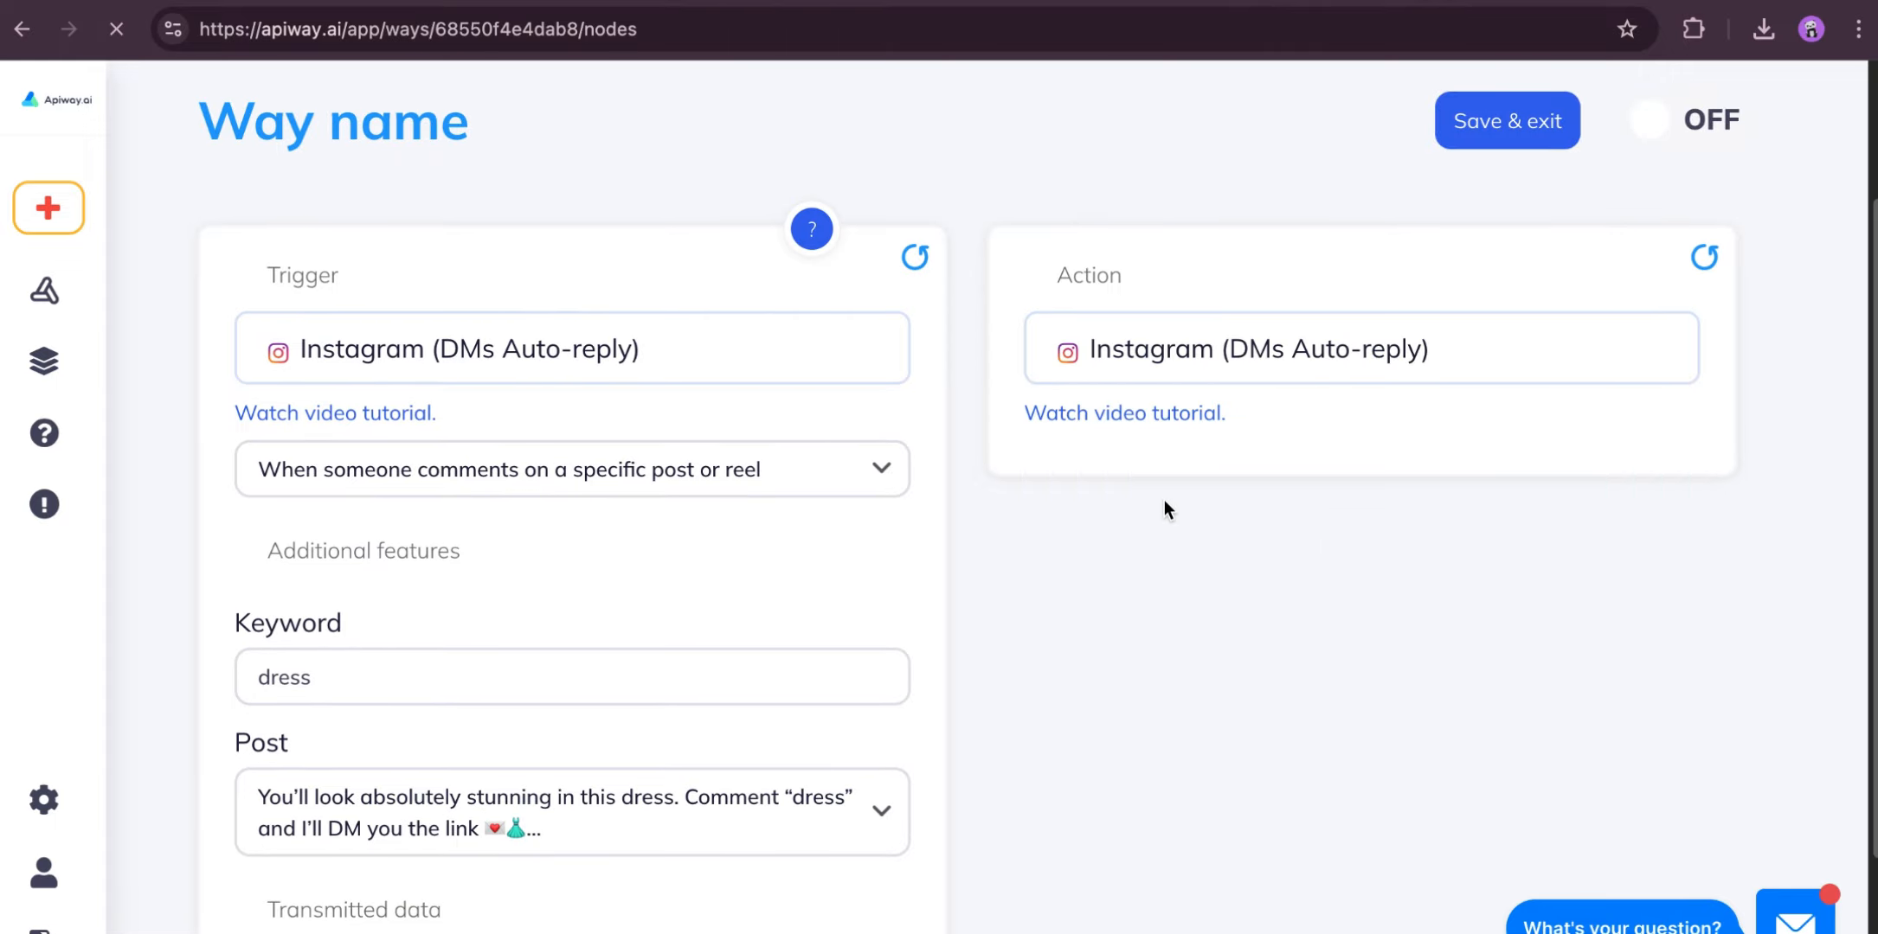
{"action": "left_click", "coordinate": [1144, 662]}
{"action": "left_click", "coordinate": [1130, 763]}
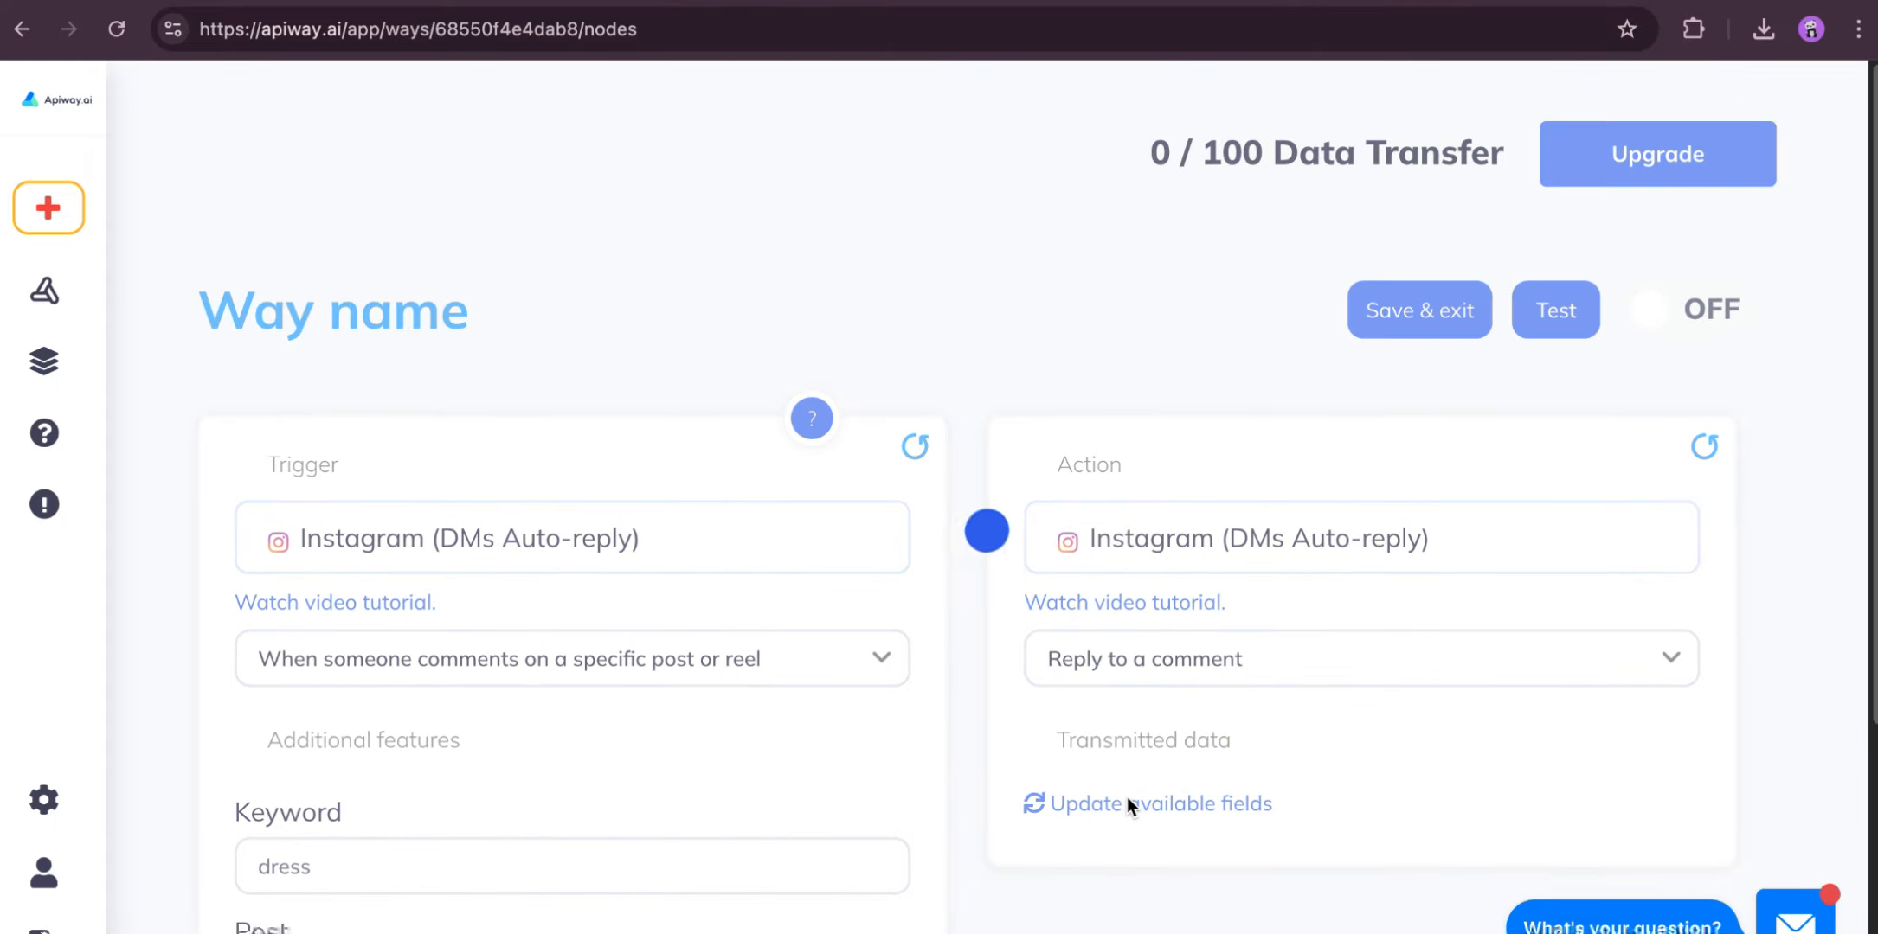
- Enter the comment reply "Hey! Just sent you the link in DMs — check it out 👗💌" and turn on the way
{"action": "scroll", "coordinate": [1128, 788], "scroll_direction": "down", "scroll_amount": 5}
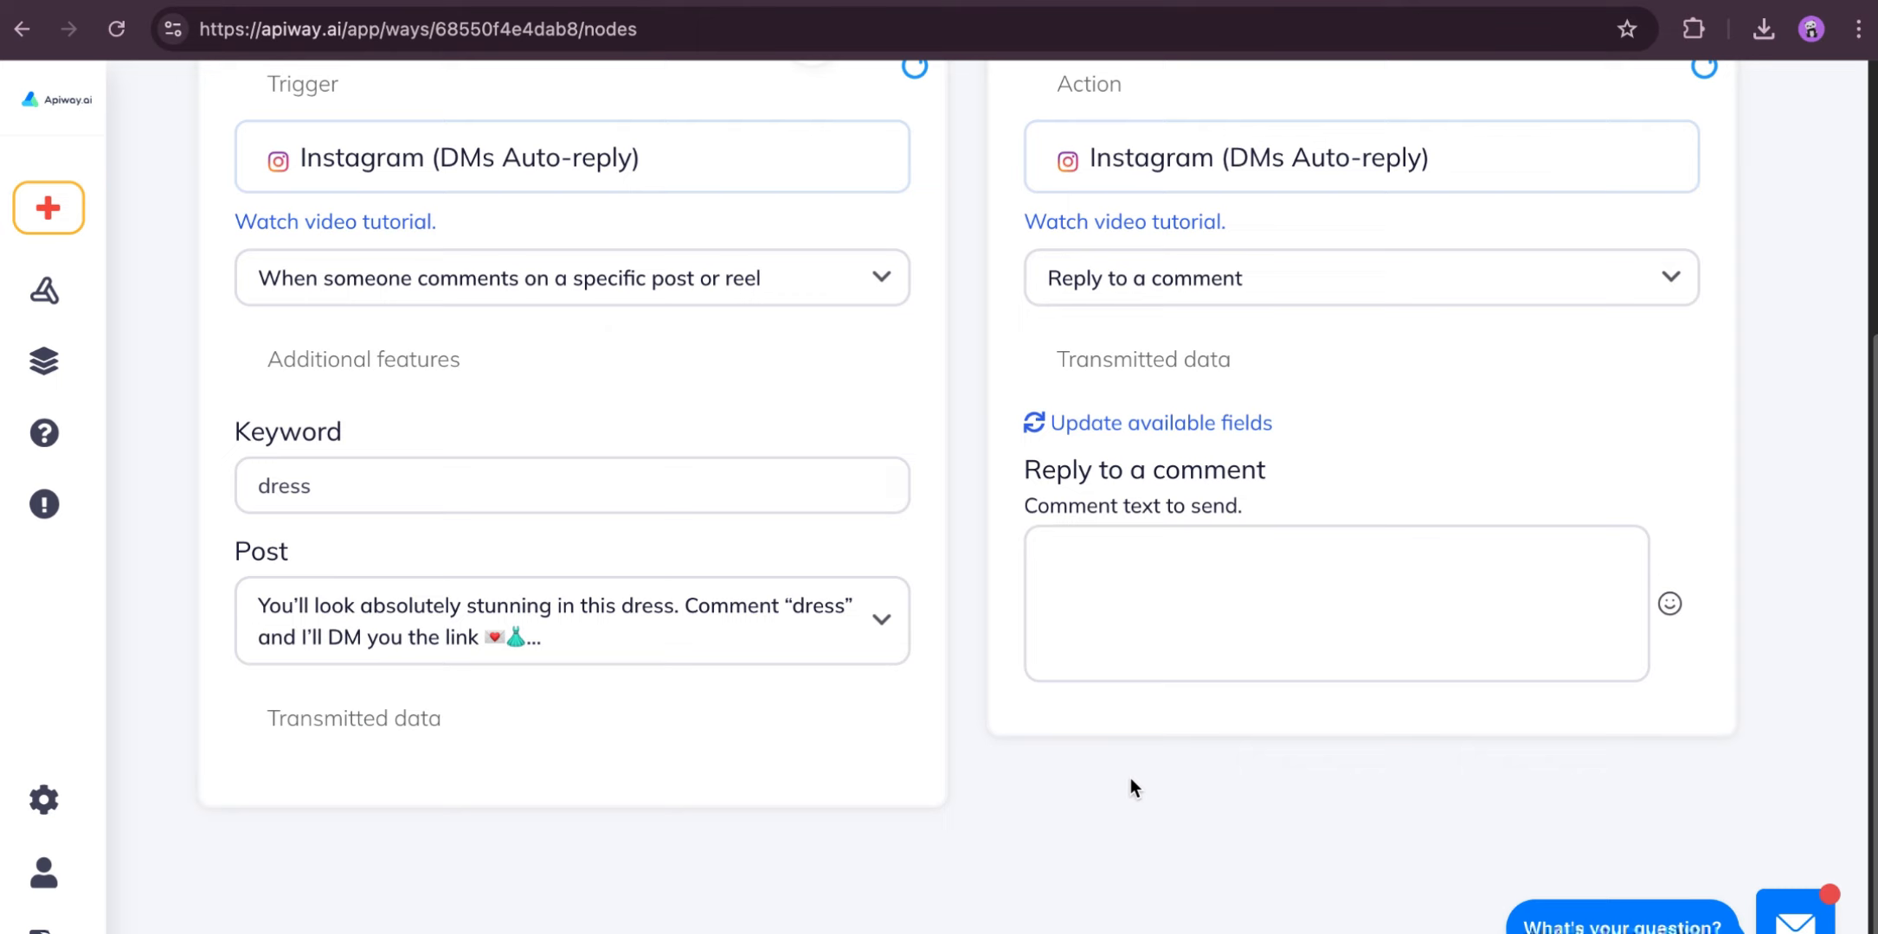
{"action": "left_click", "coordinate": [1142, 610]}
{"action": "type", "text": "Hey! Just sent you the link in DMs — check it out 👗💌"}
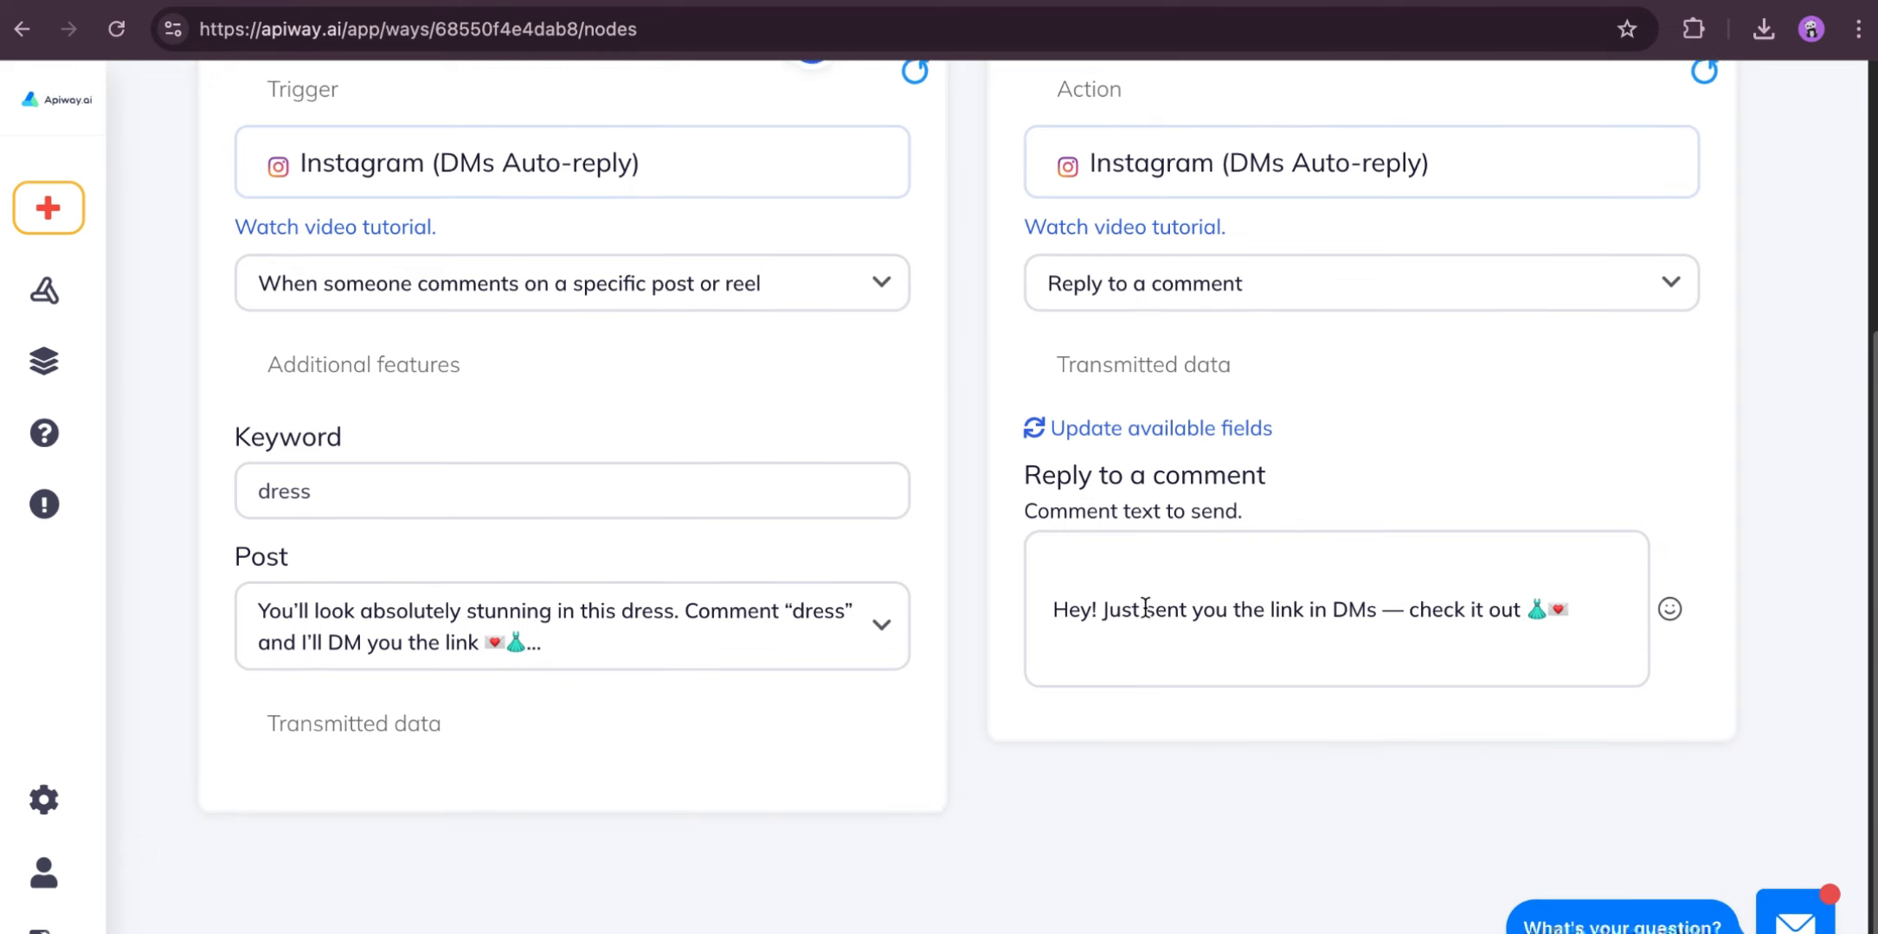
{"action": "scroll", "coordinate": [1144, 608], "scroll_direction": "up", "scroll_amount": 3}
{"action": "left_click", "coordinate": [1672, 123]}
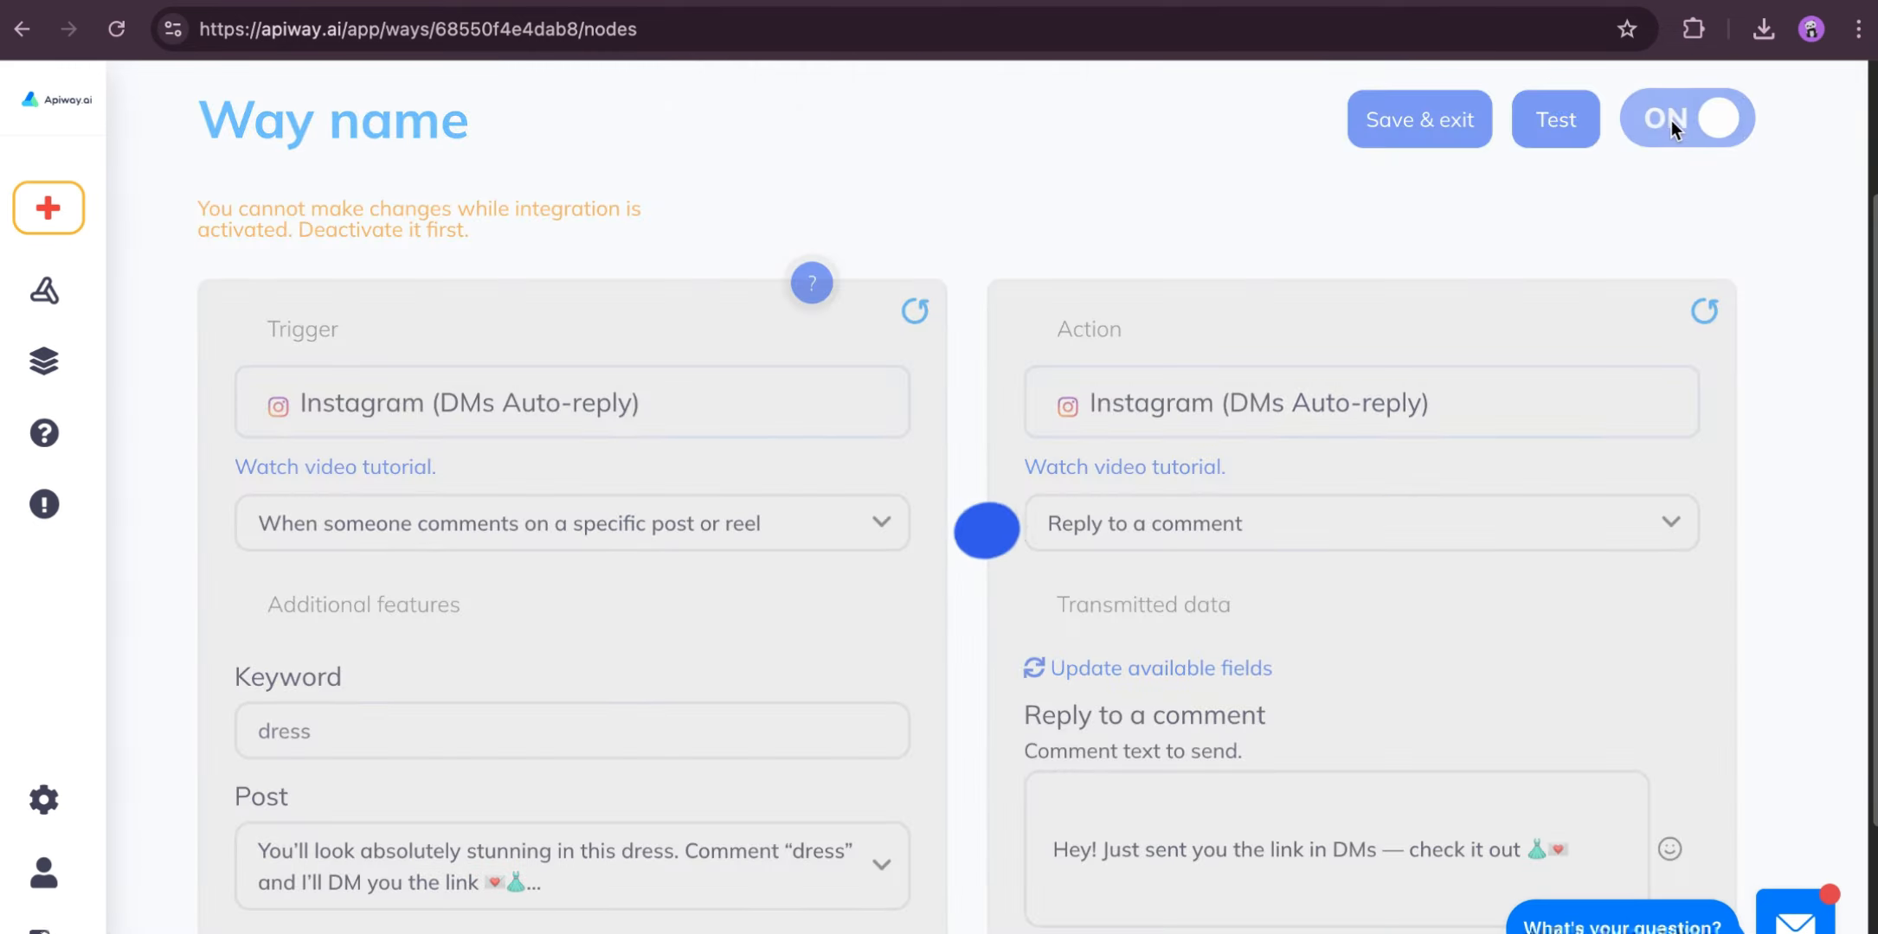